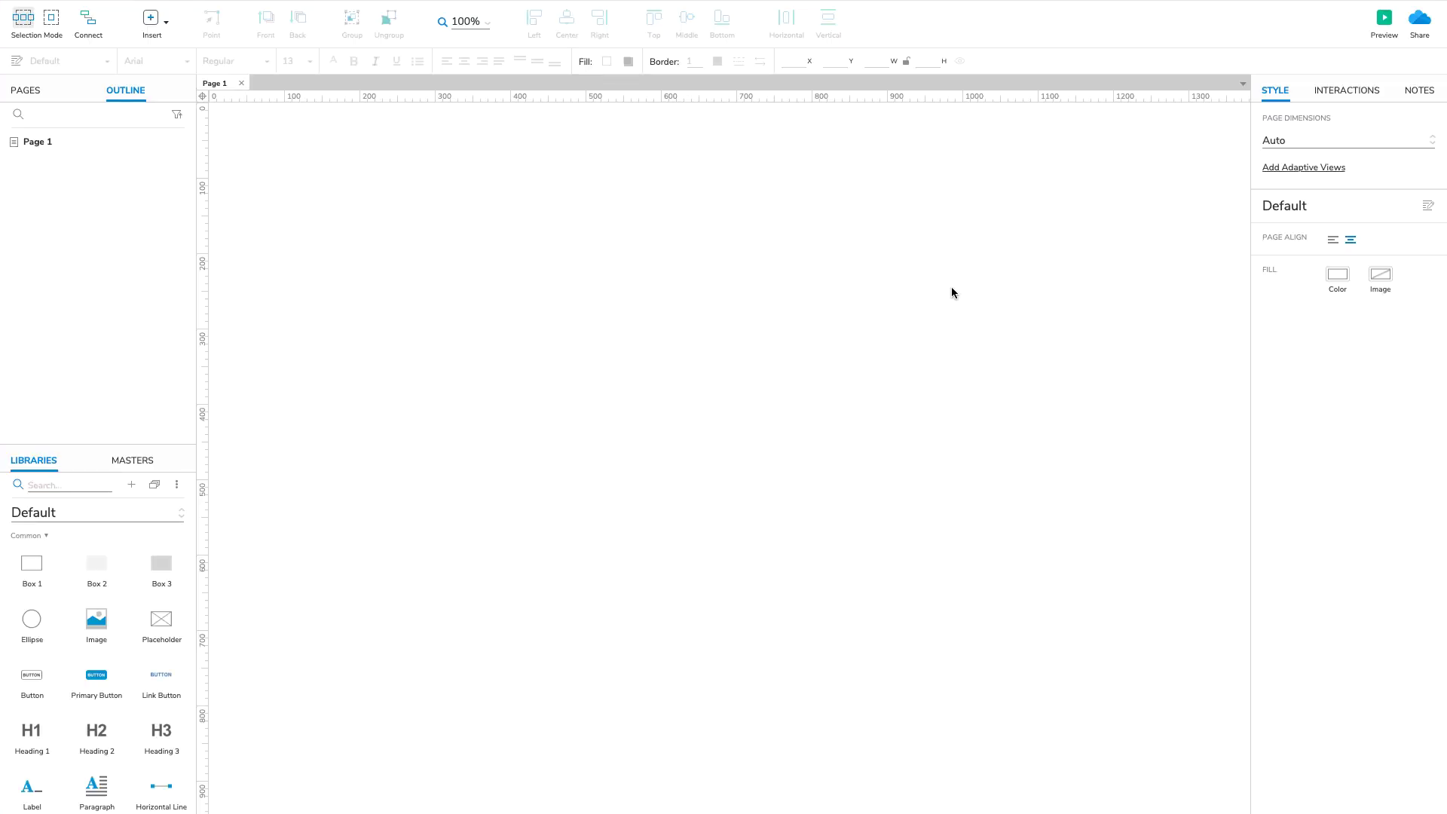
- Place a Text Field on Page 1 and a 140×40 Primary Button below it at 550, 150
scroll(154, 585, "down", 3)
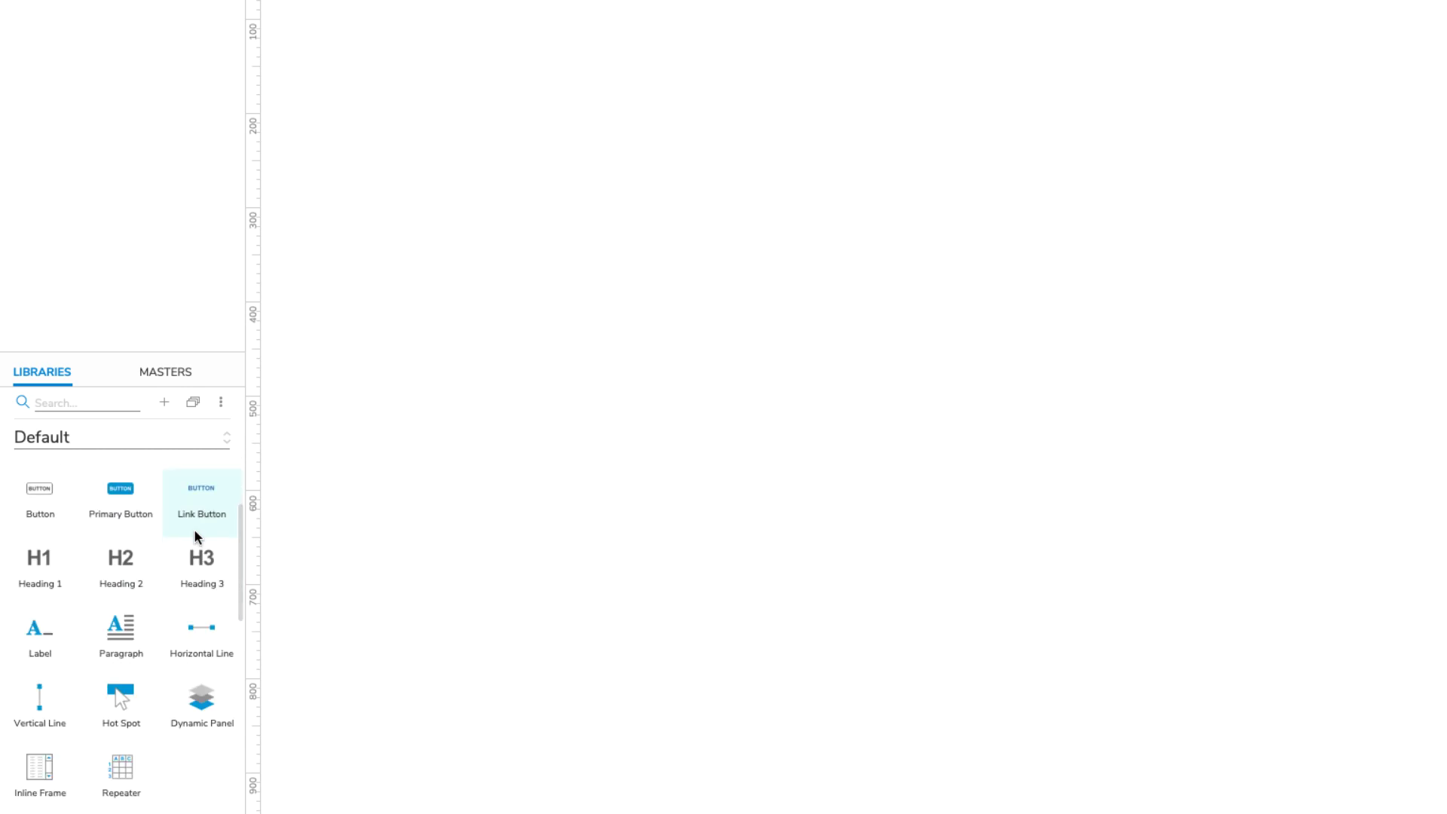
scroll(198, 537, "down", 4)
left_click_drag(40, 690, 701, 32)
scroll(184, 572, "up", 4)
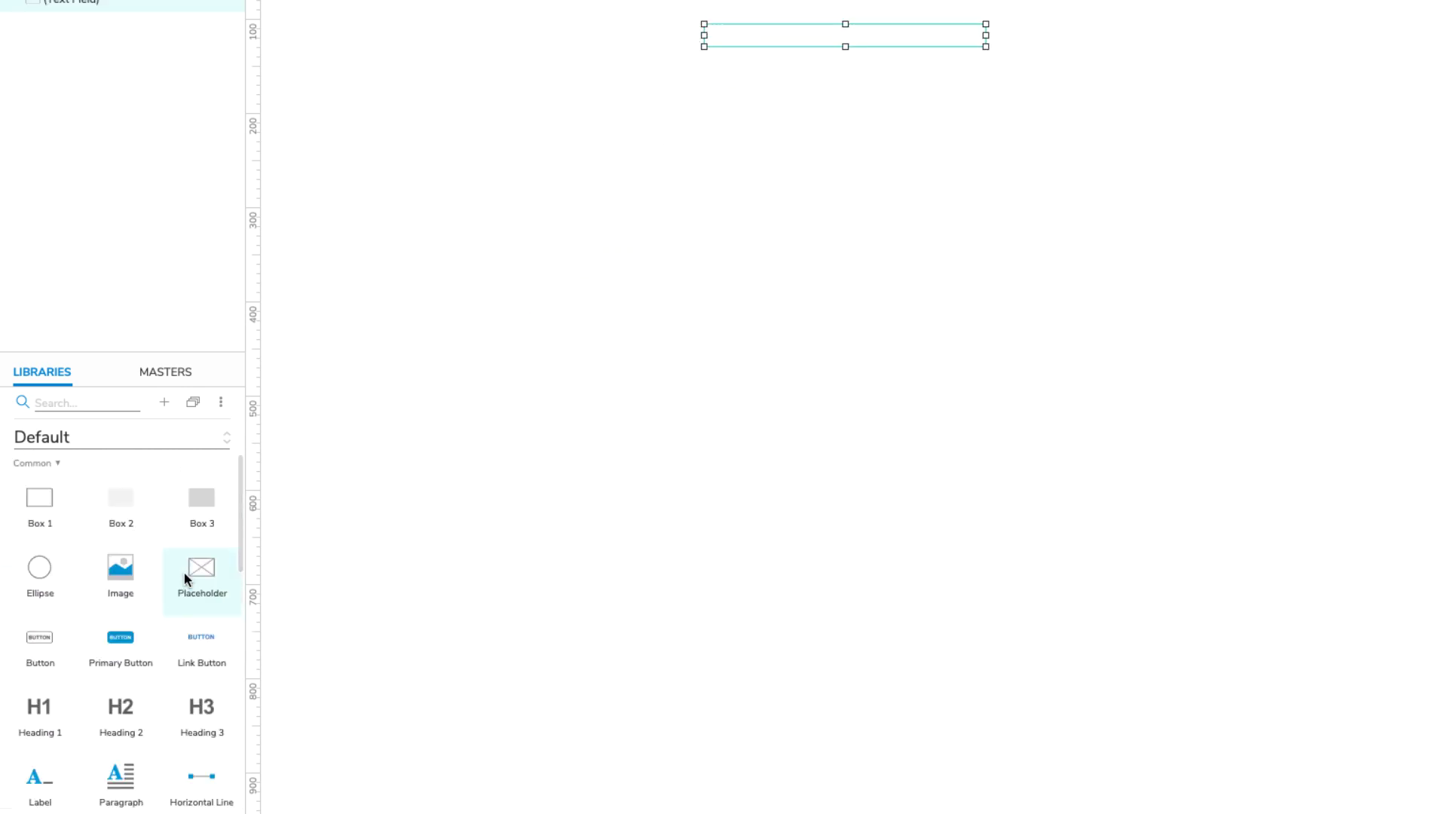
left_click_drag(136, 629, 785, 65)
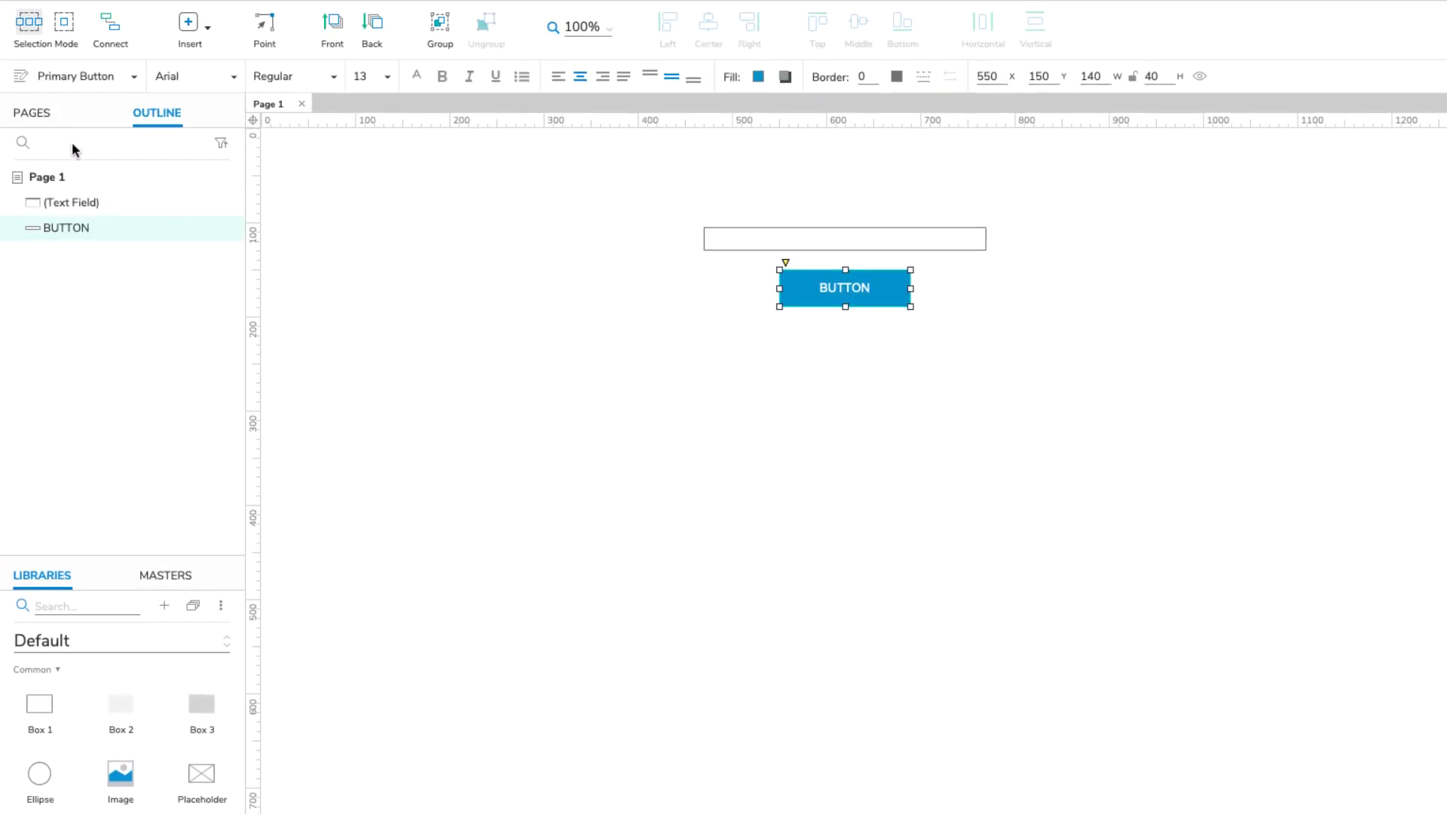
- Create Page 2 and place a 300×170 Box 1 rectangle on it at 360, 120
left_click(43, 114)
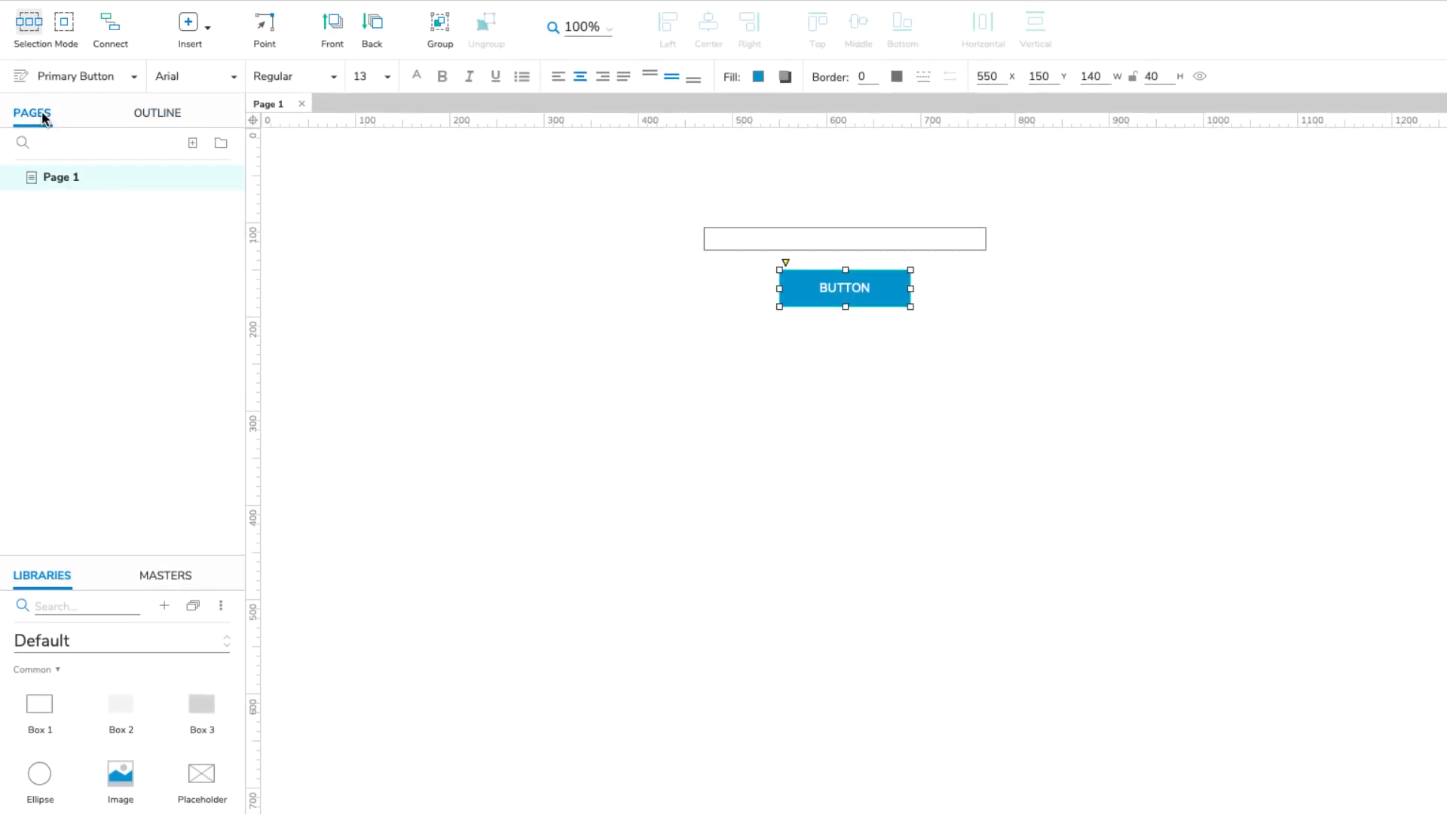
left_click(192, 144)
left_click(135, 236)
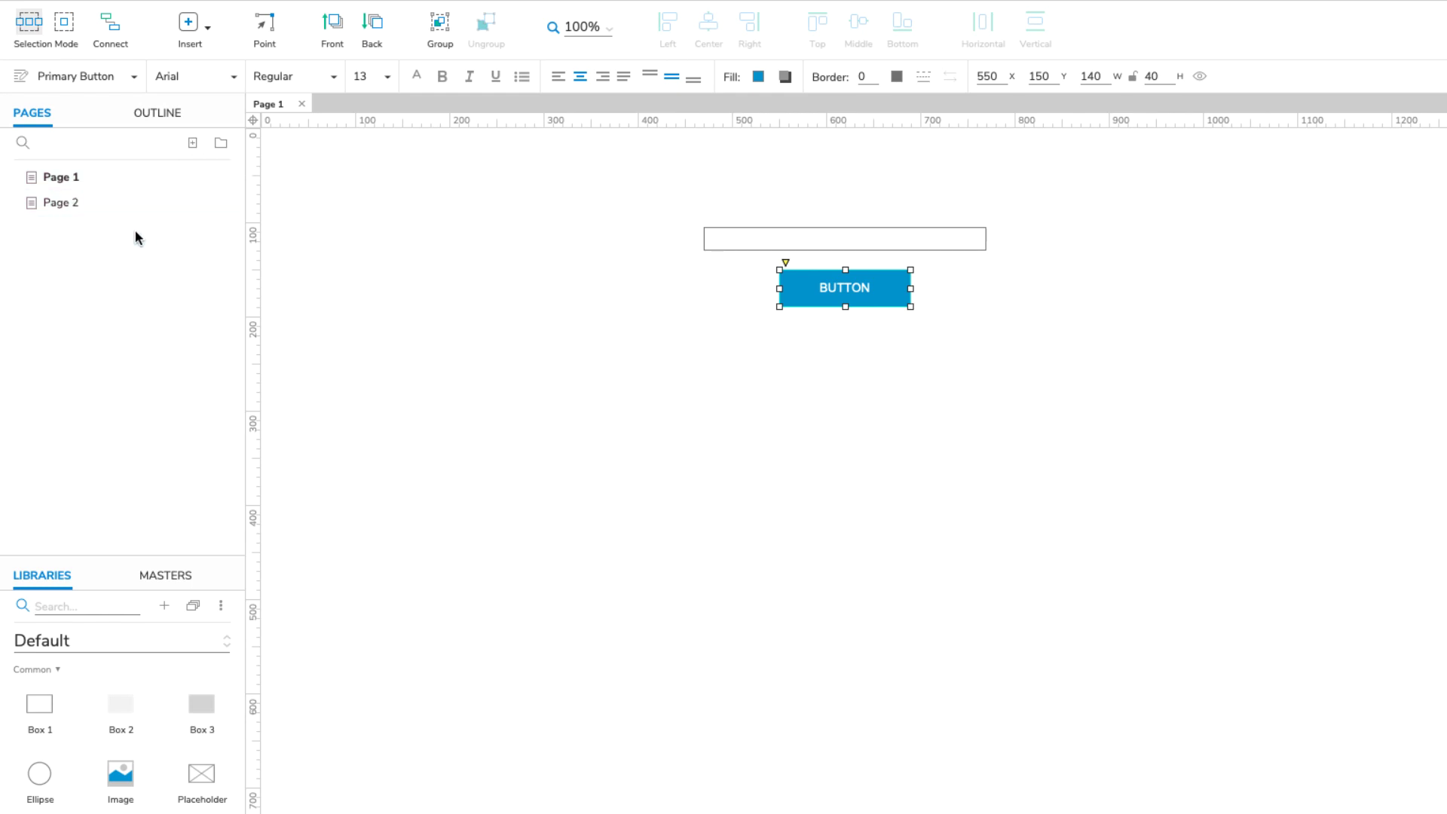
left_click(101, 202)
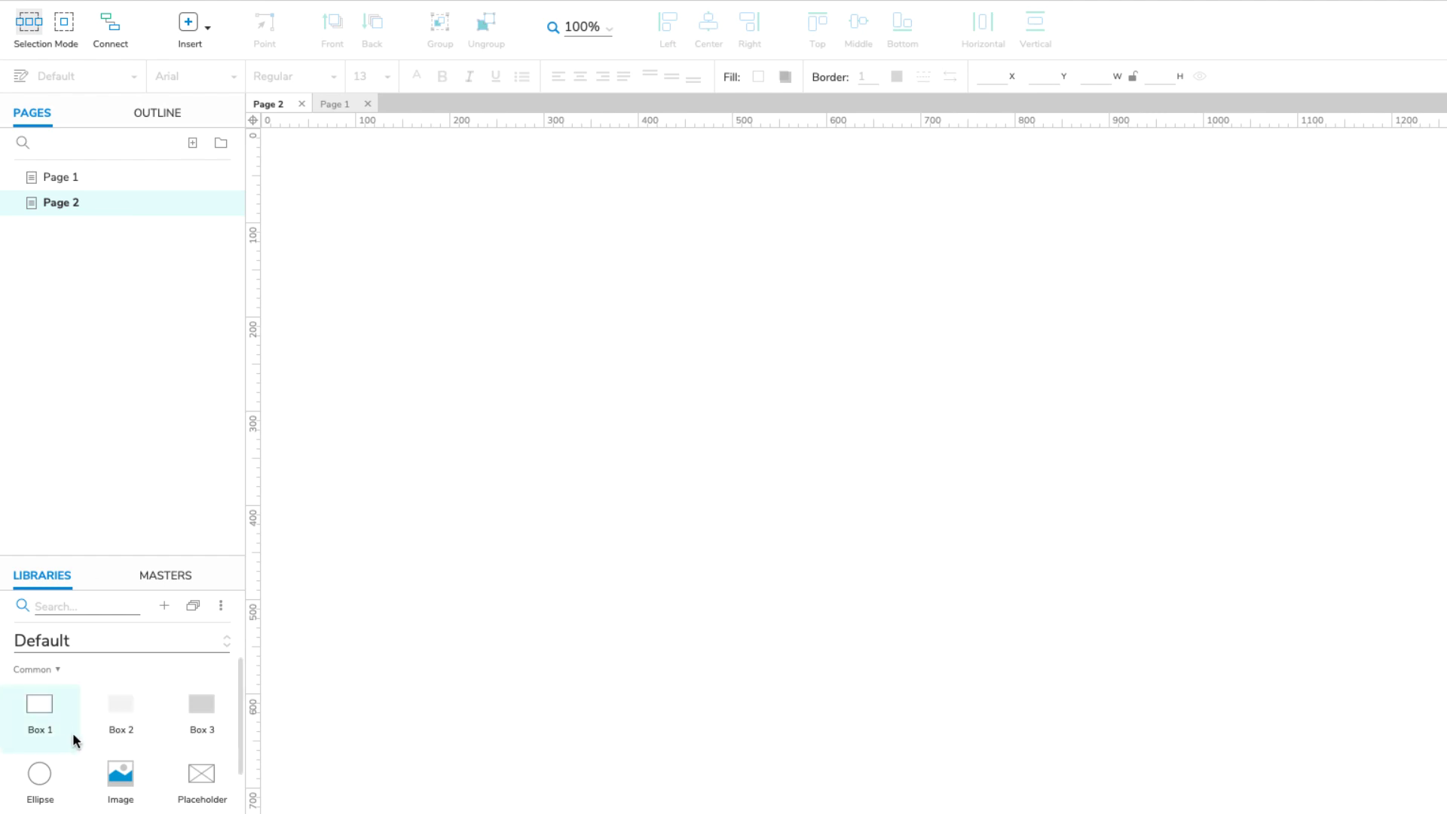
left_click_drag(89, 710, 602, 244)
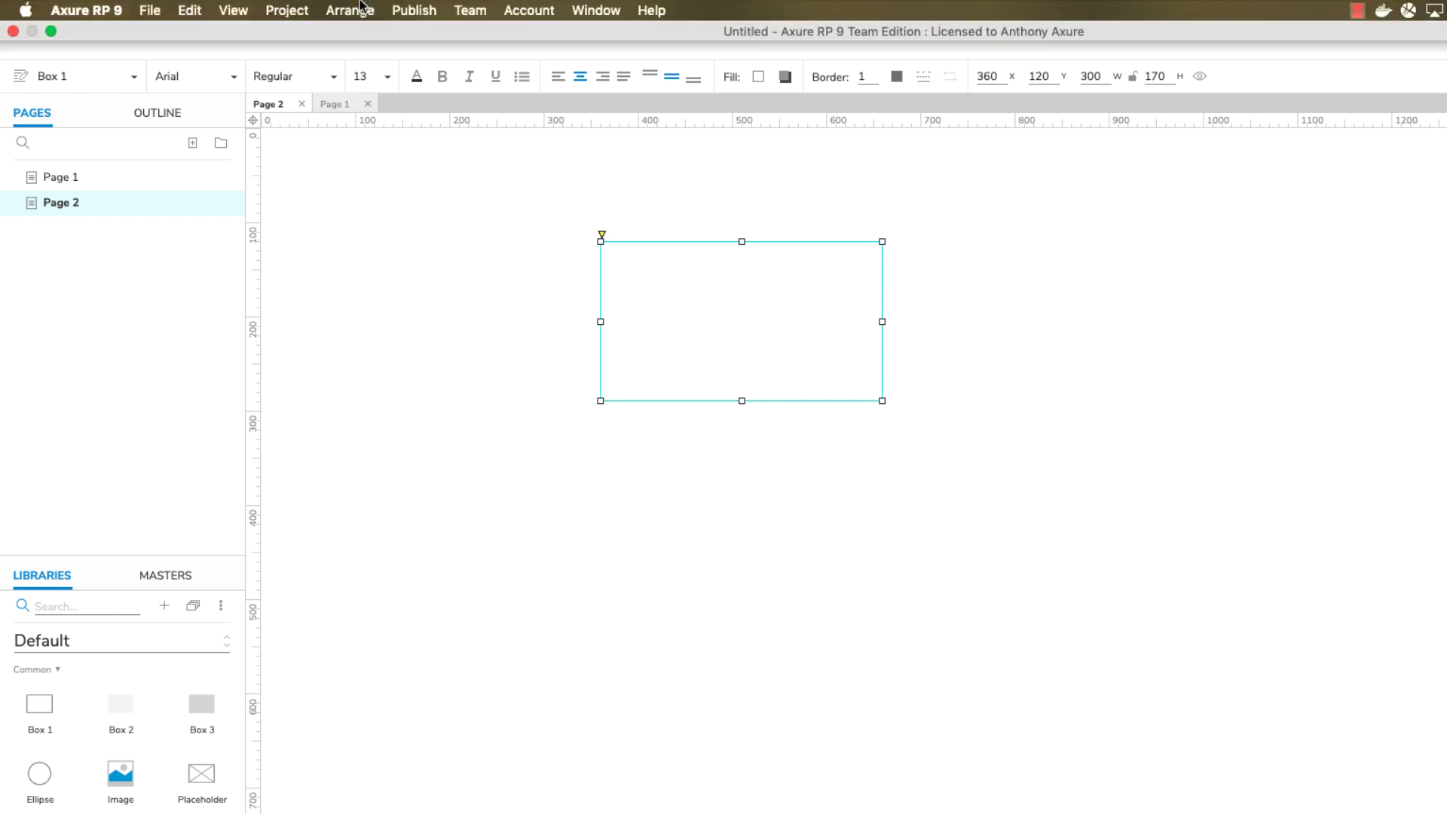
- Add a global variable named TextInputVar in Project > Global Variables and save
left_click(287, 11)
left_click(318, 109)
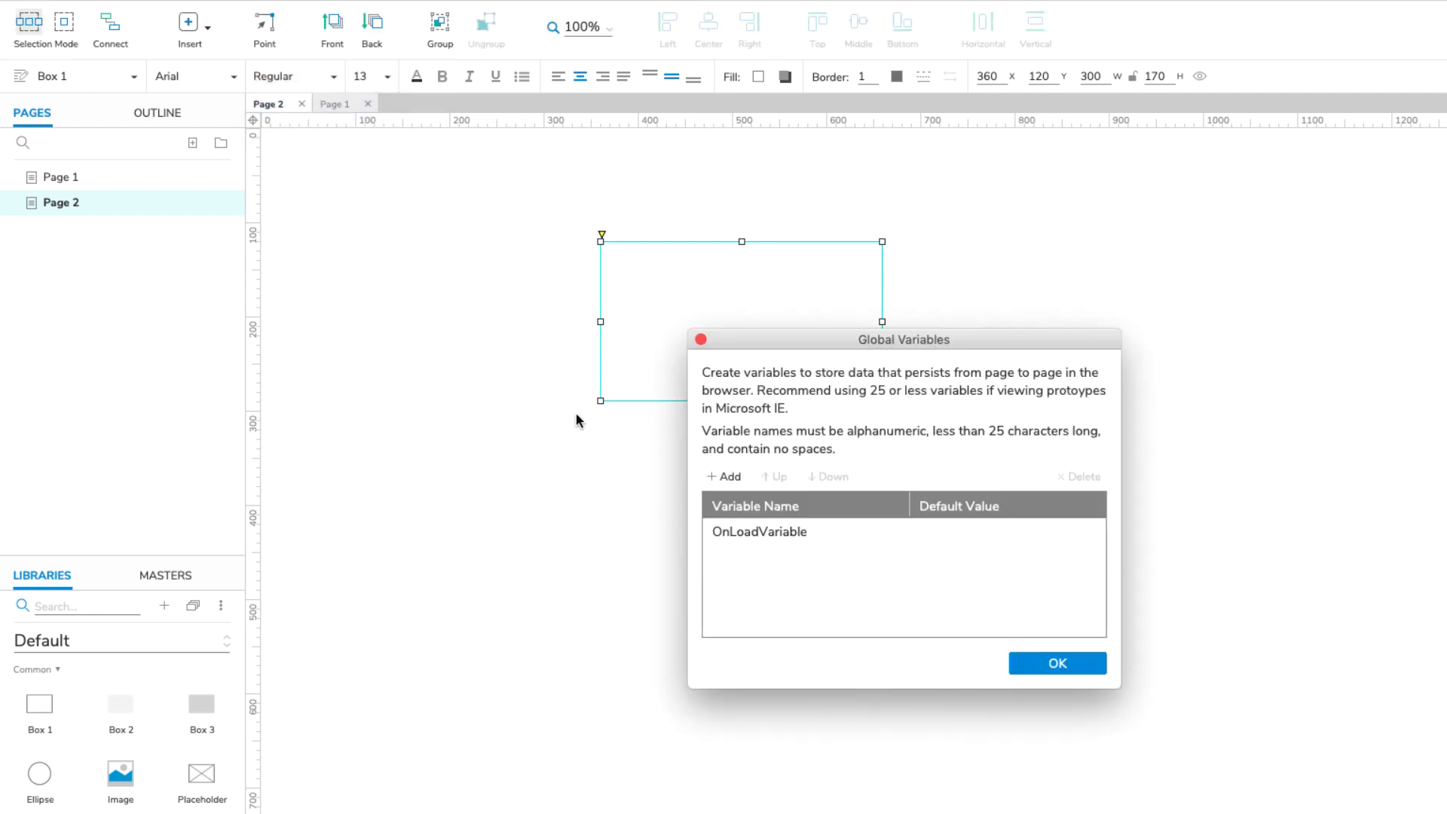
left_click(727, 483)
type("TextInputVar")
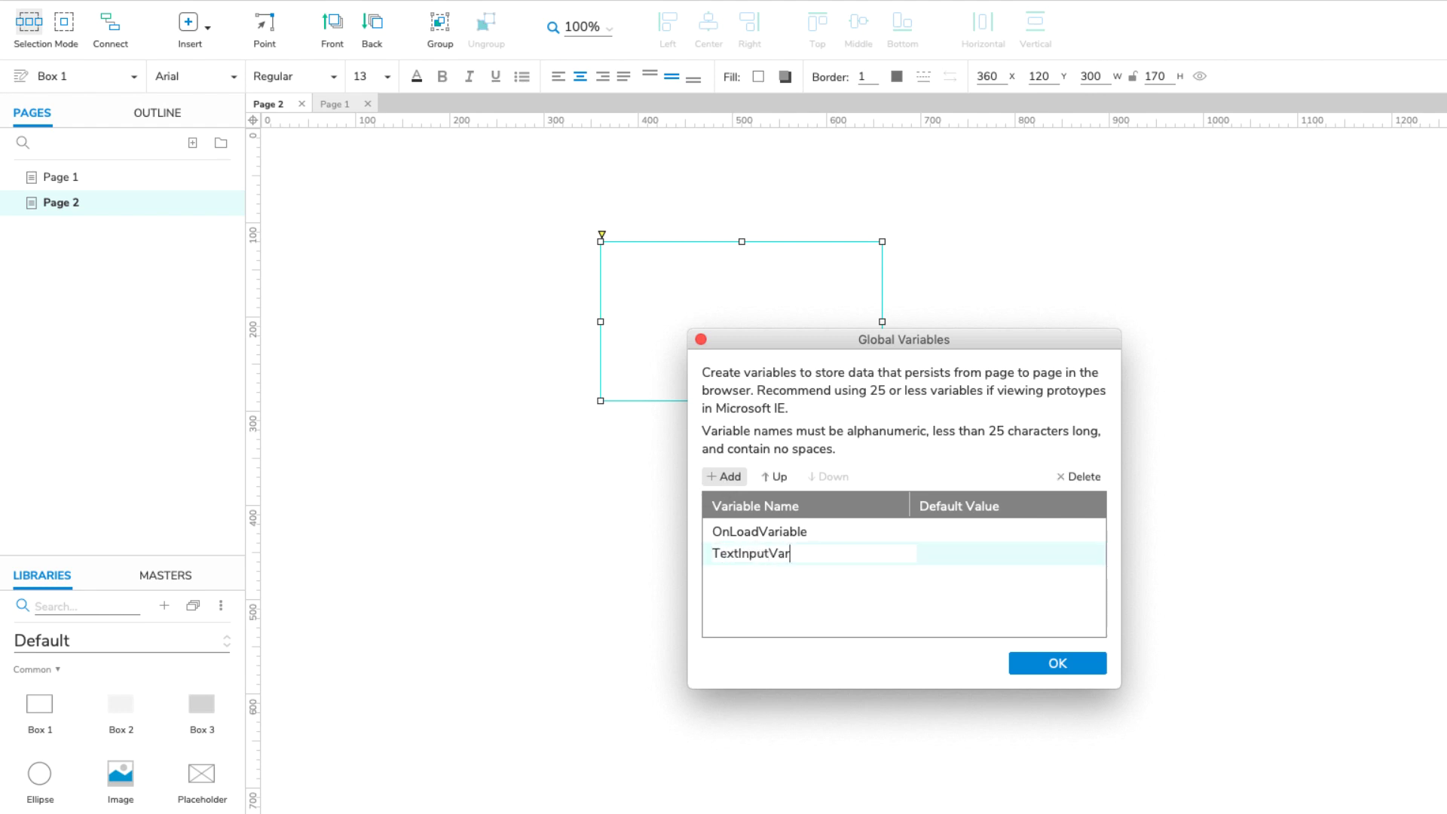
key("Return")
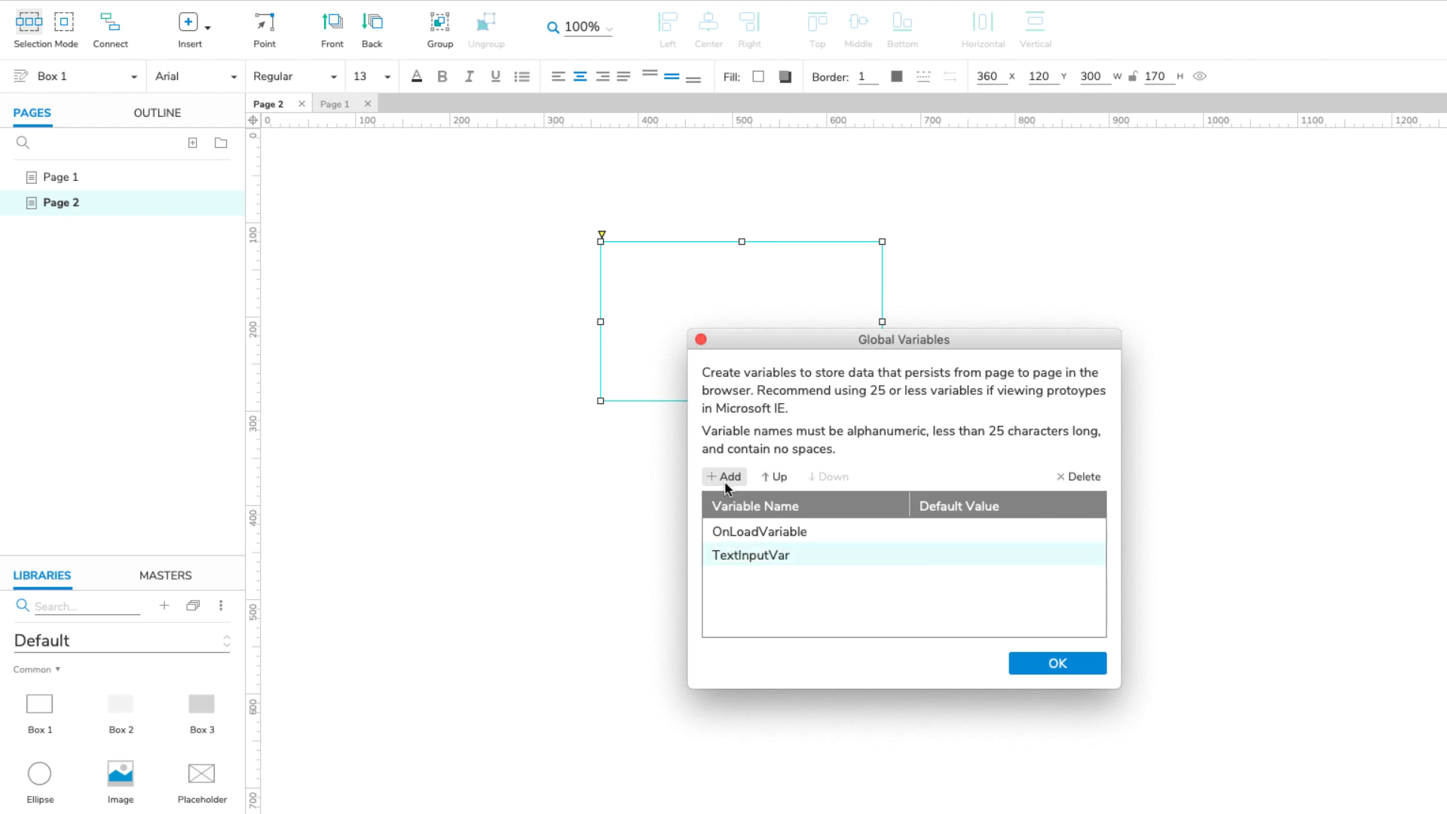
left_click(1034, 665)
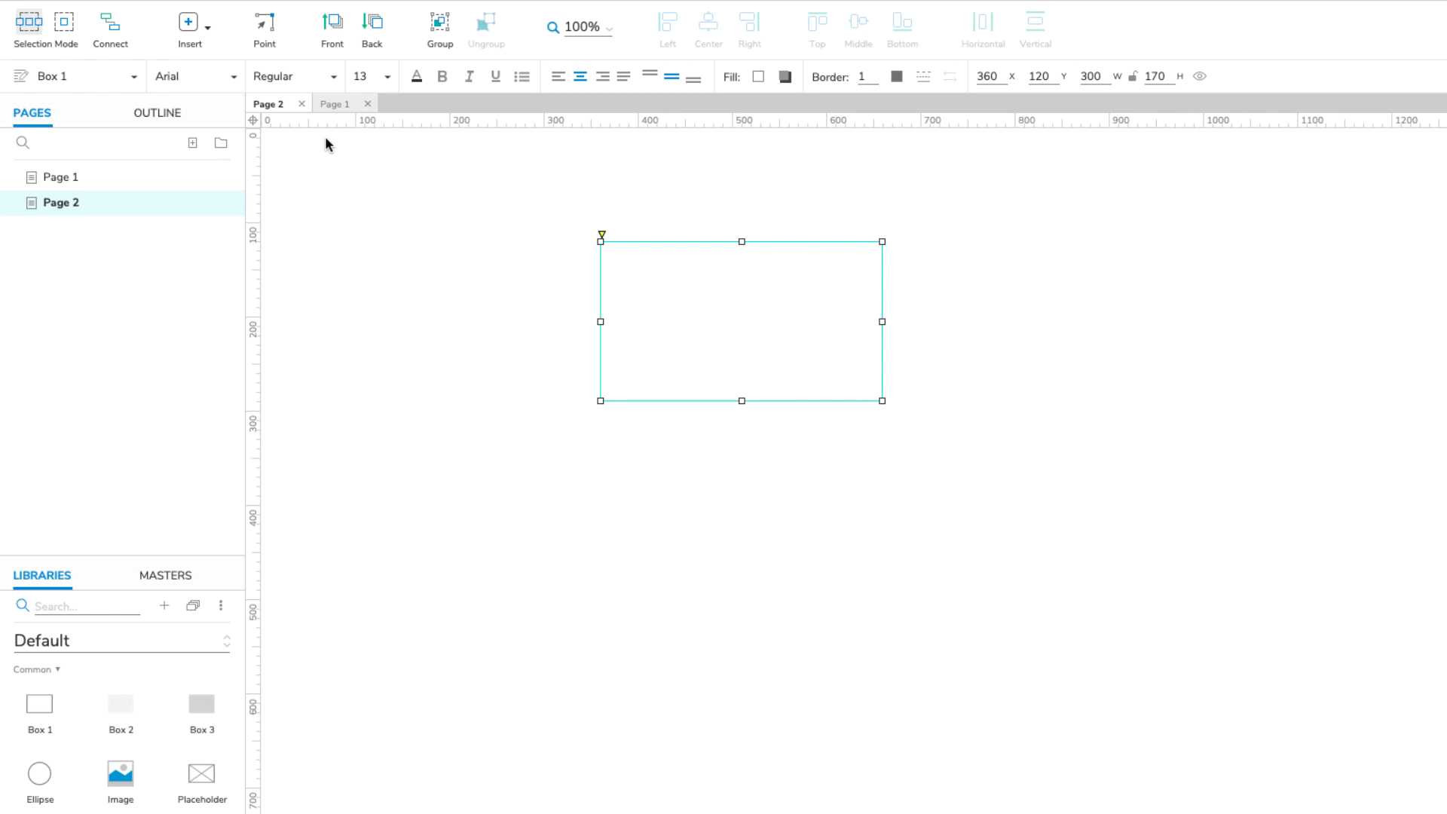
- Start a Click or Tap interaction on the Page 1 button
left_click(332, 106)
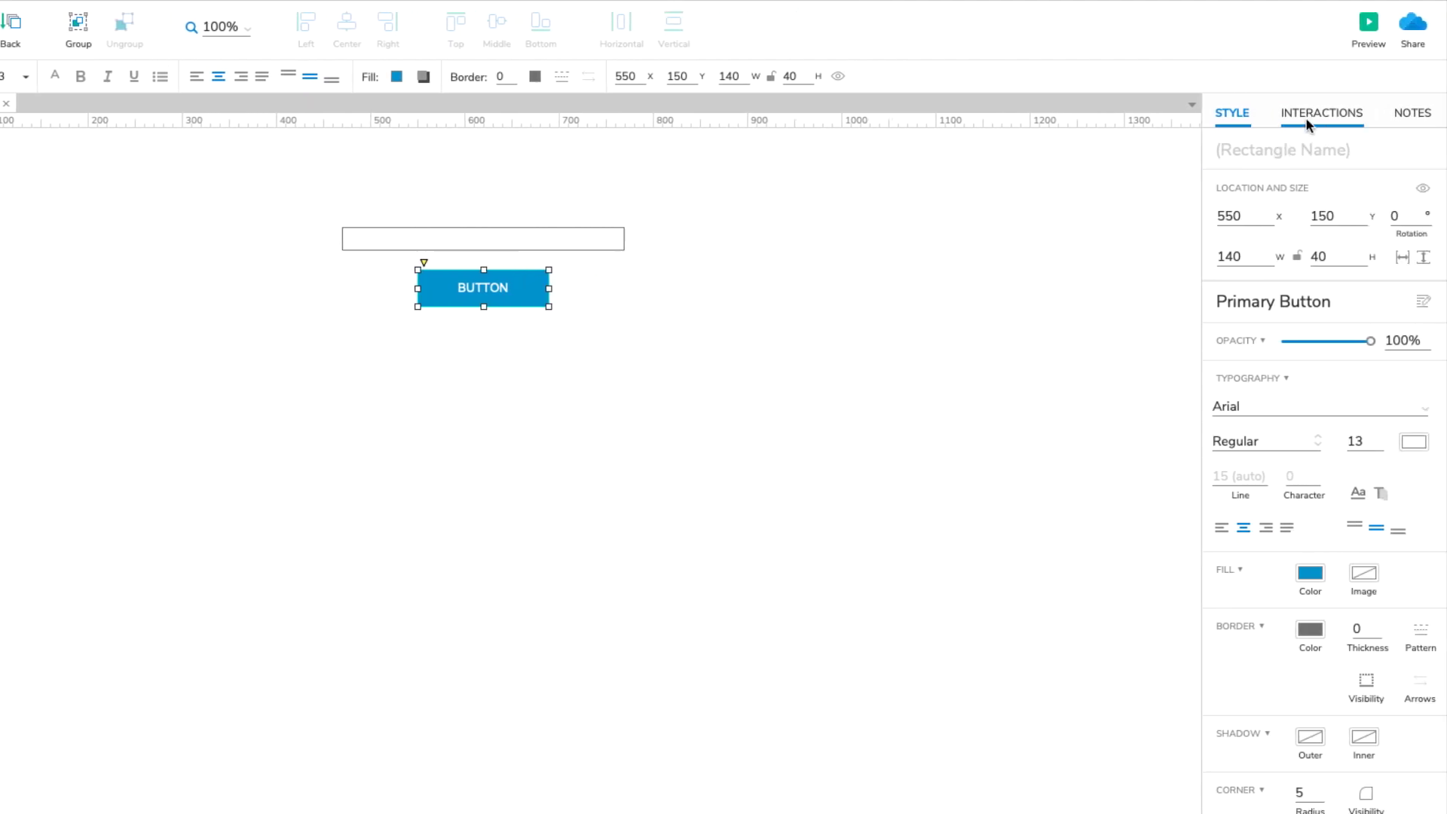
left_click(1308, 124)
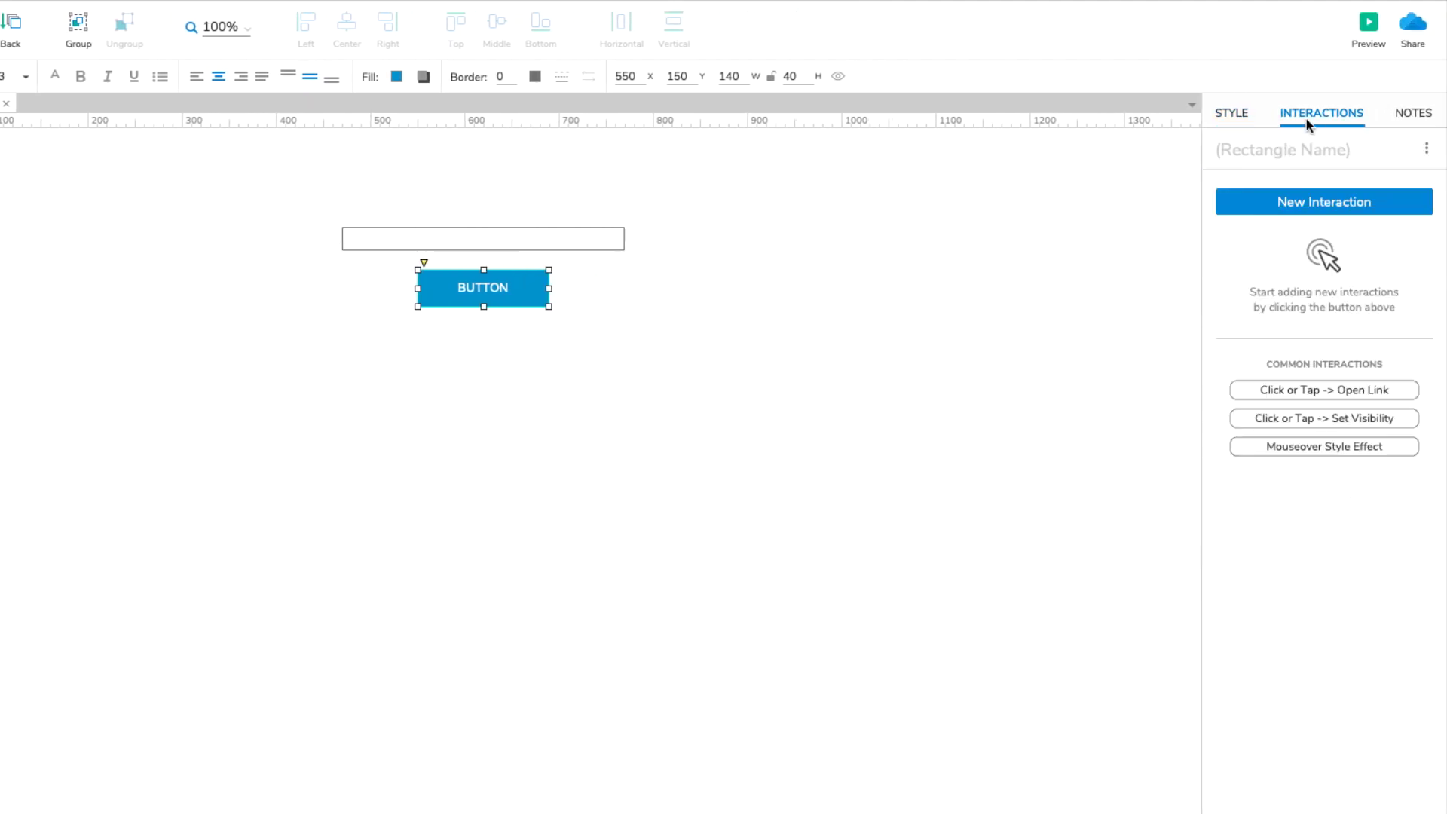
left_click(1273, 201)
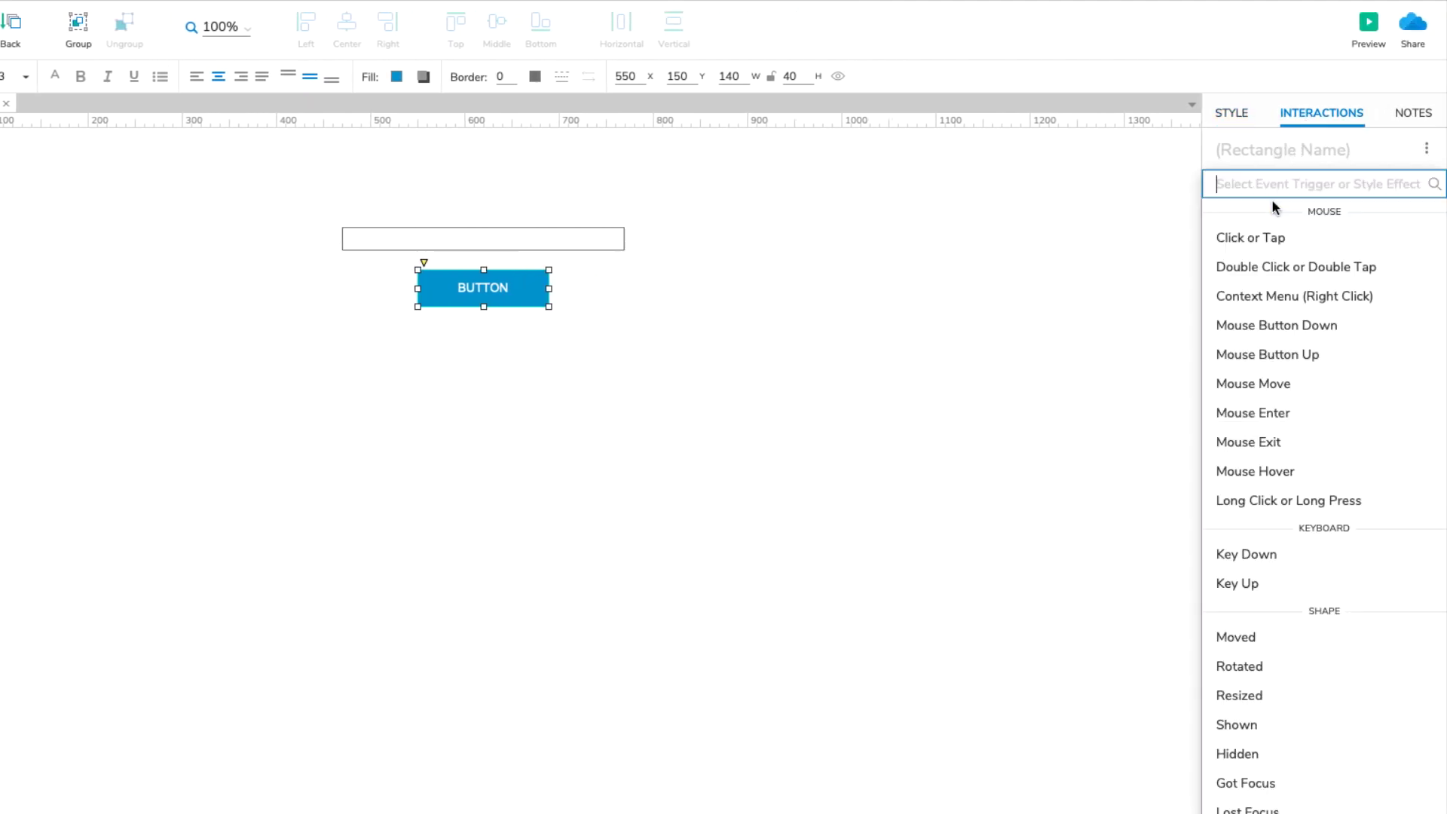
left_click(1305, 238)
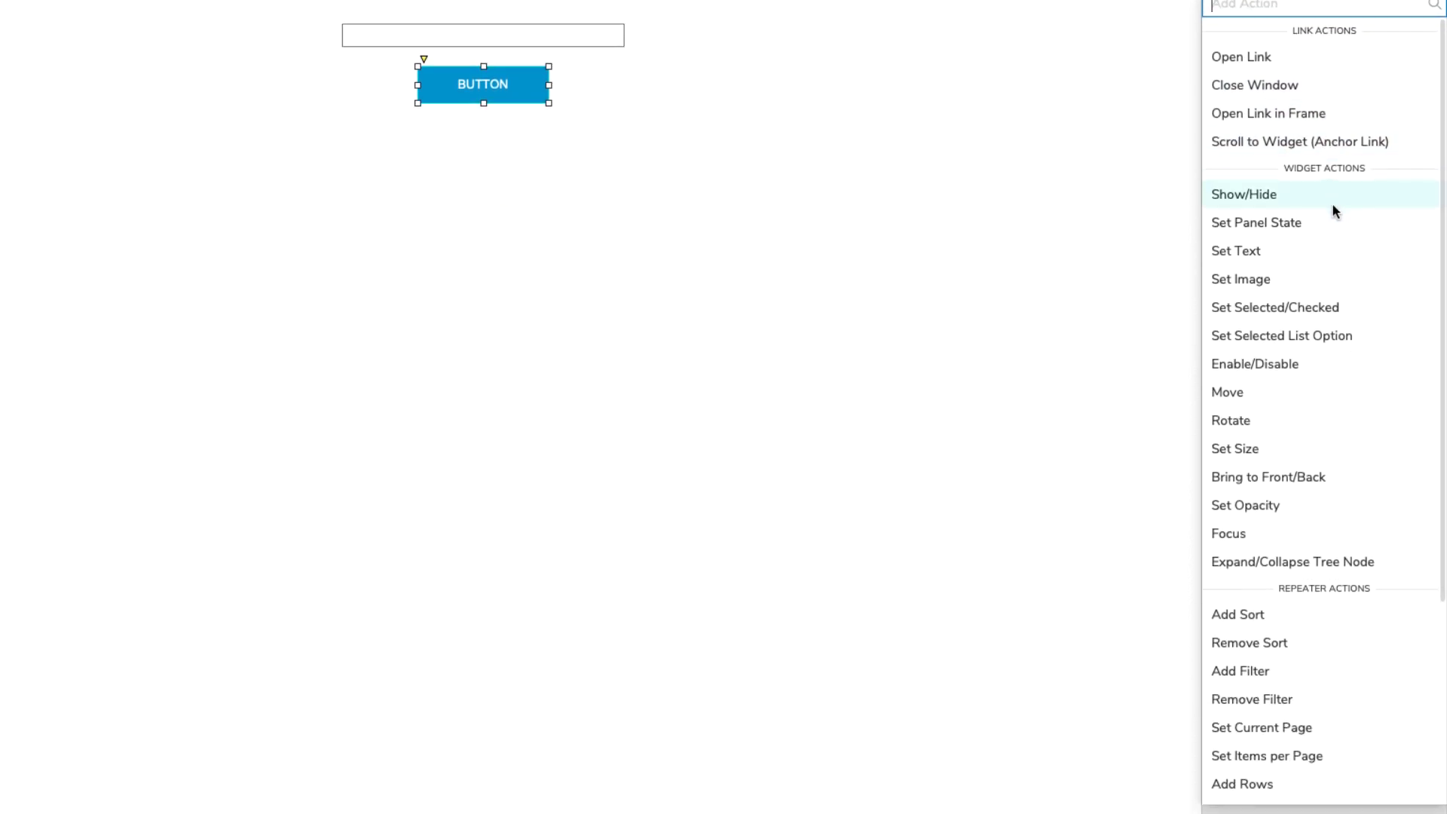
scroll(1342, 255, "down", 5)
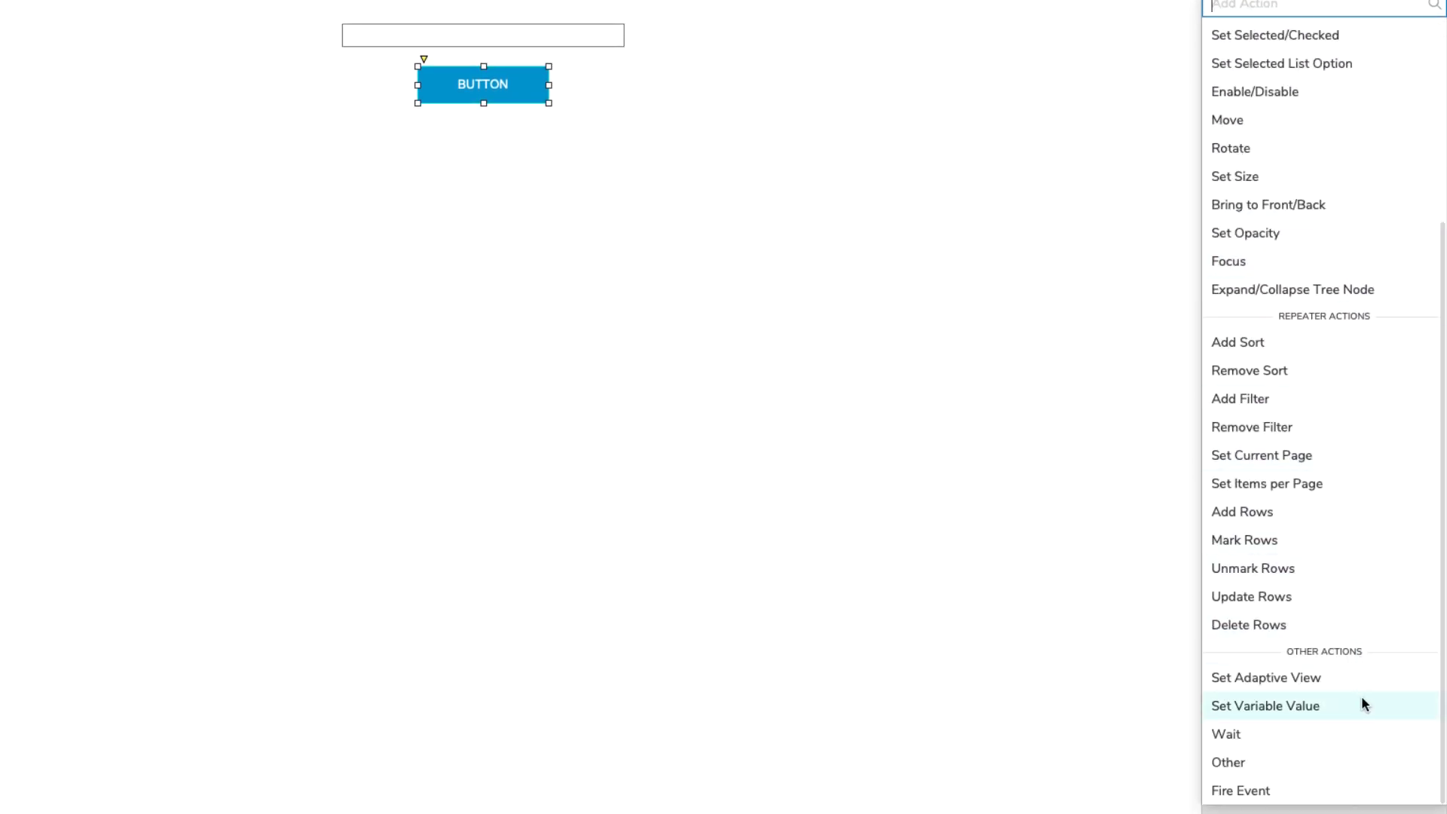
- Add a Set Variable Value action setting TextInputVar to the text on the Text Field
left_click(1362, 704)
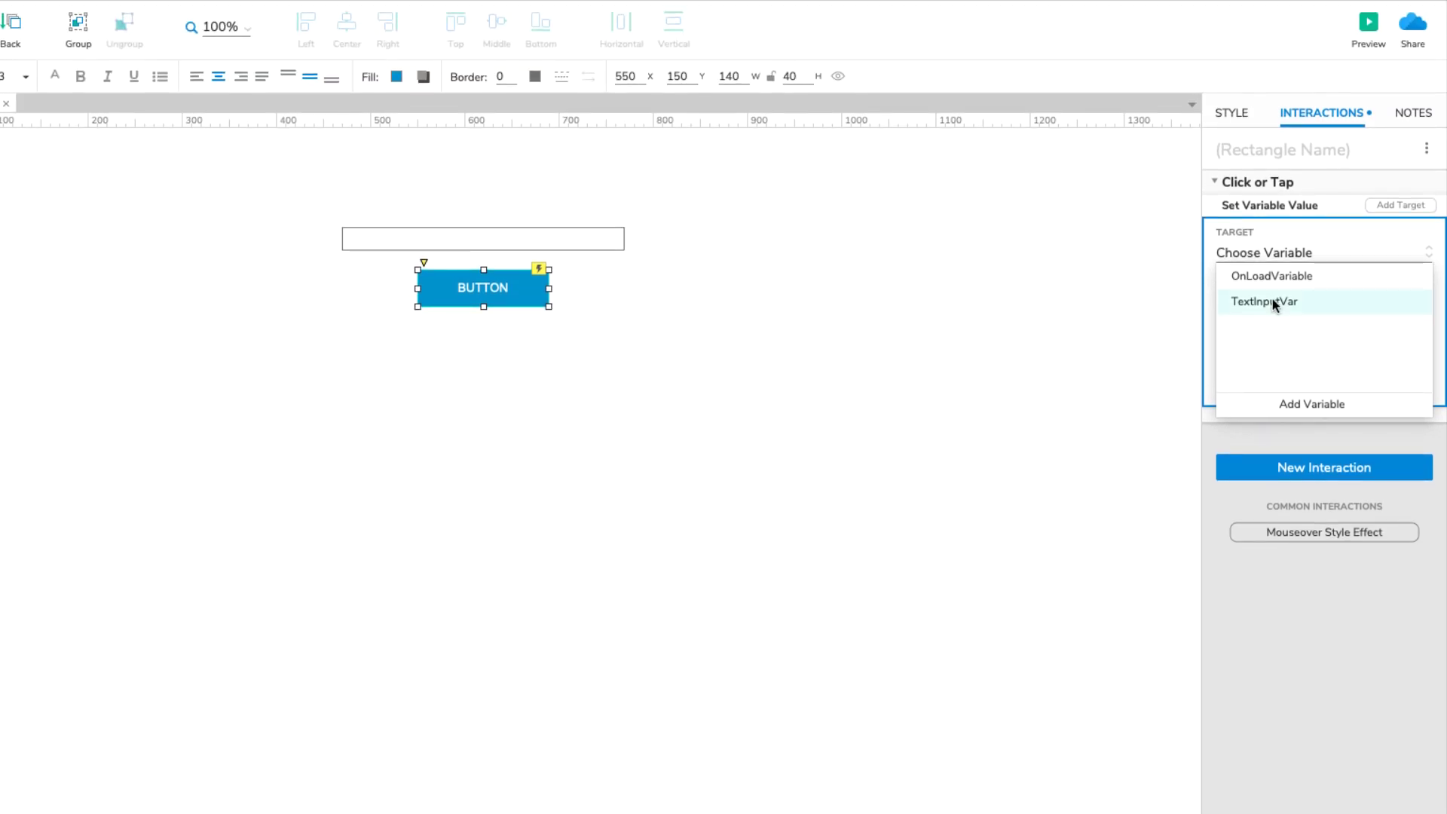
left_click(1272, 302)
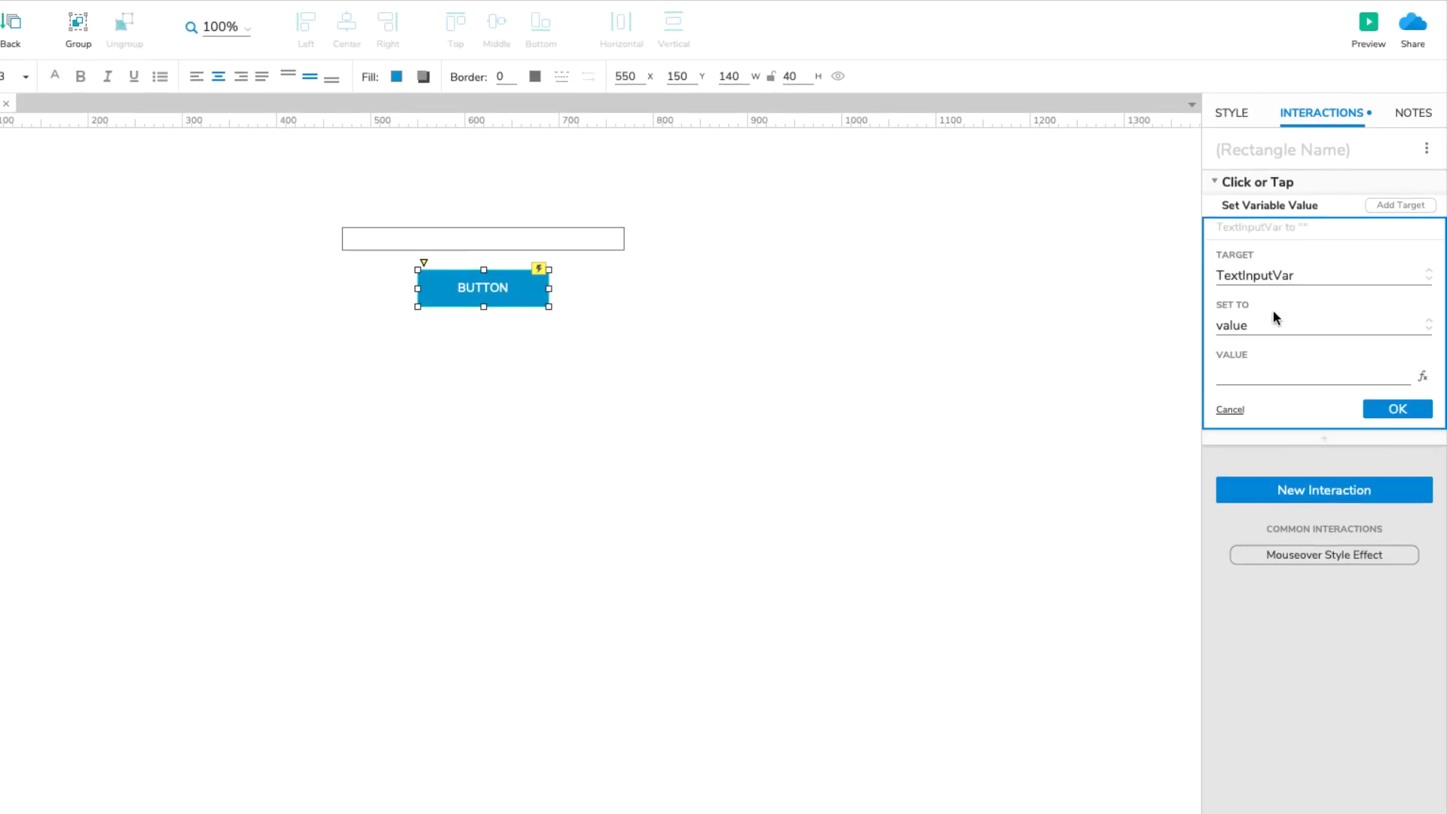
left_click(1278, 326)
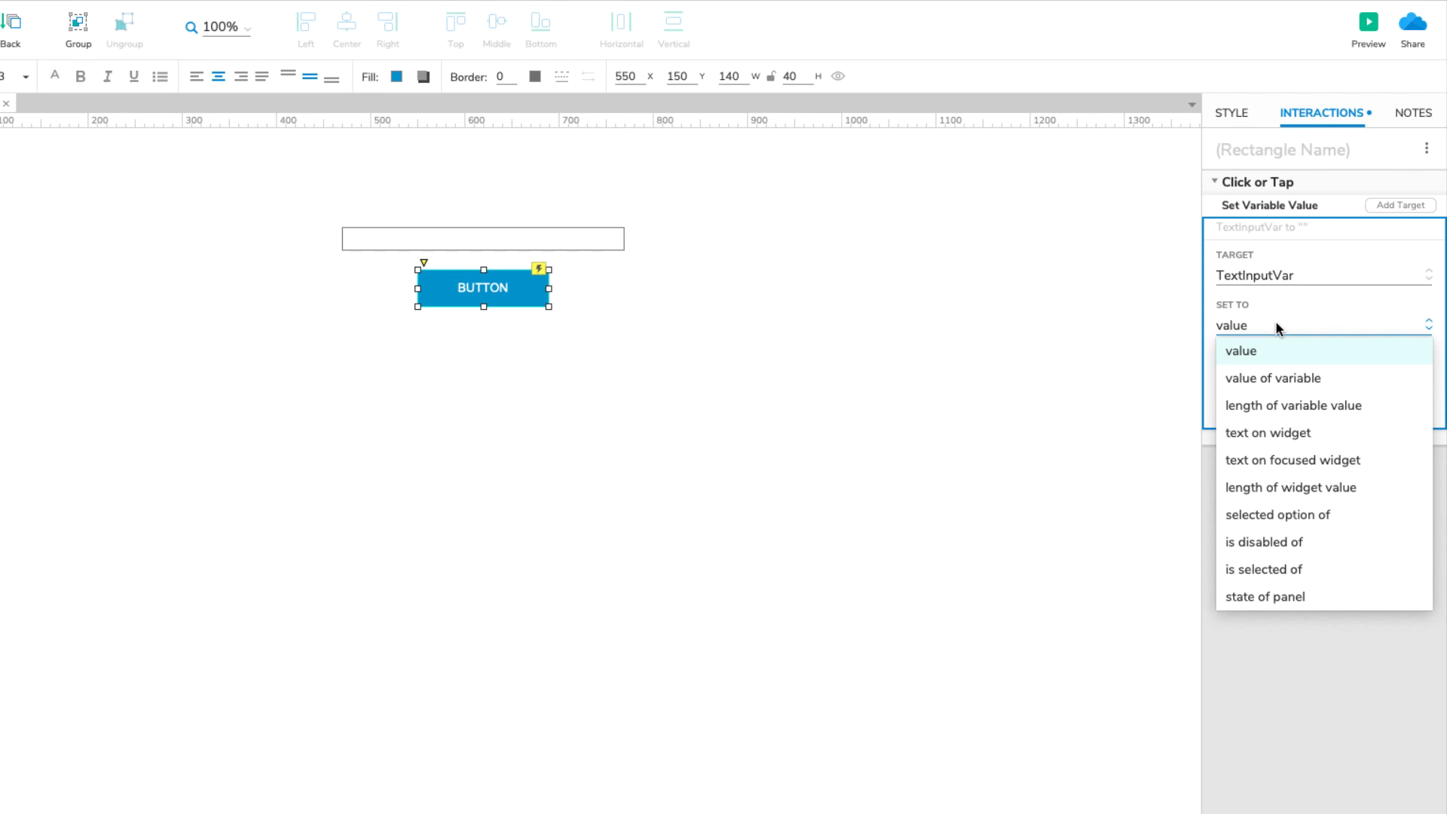
left_click(1314, 430)
left_click(1290, 376)
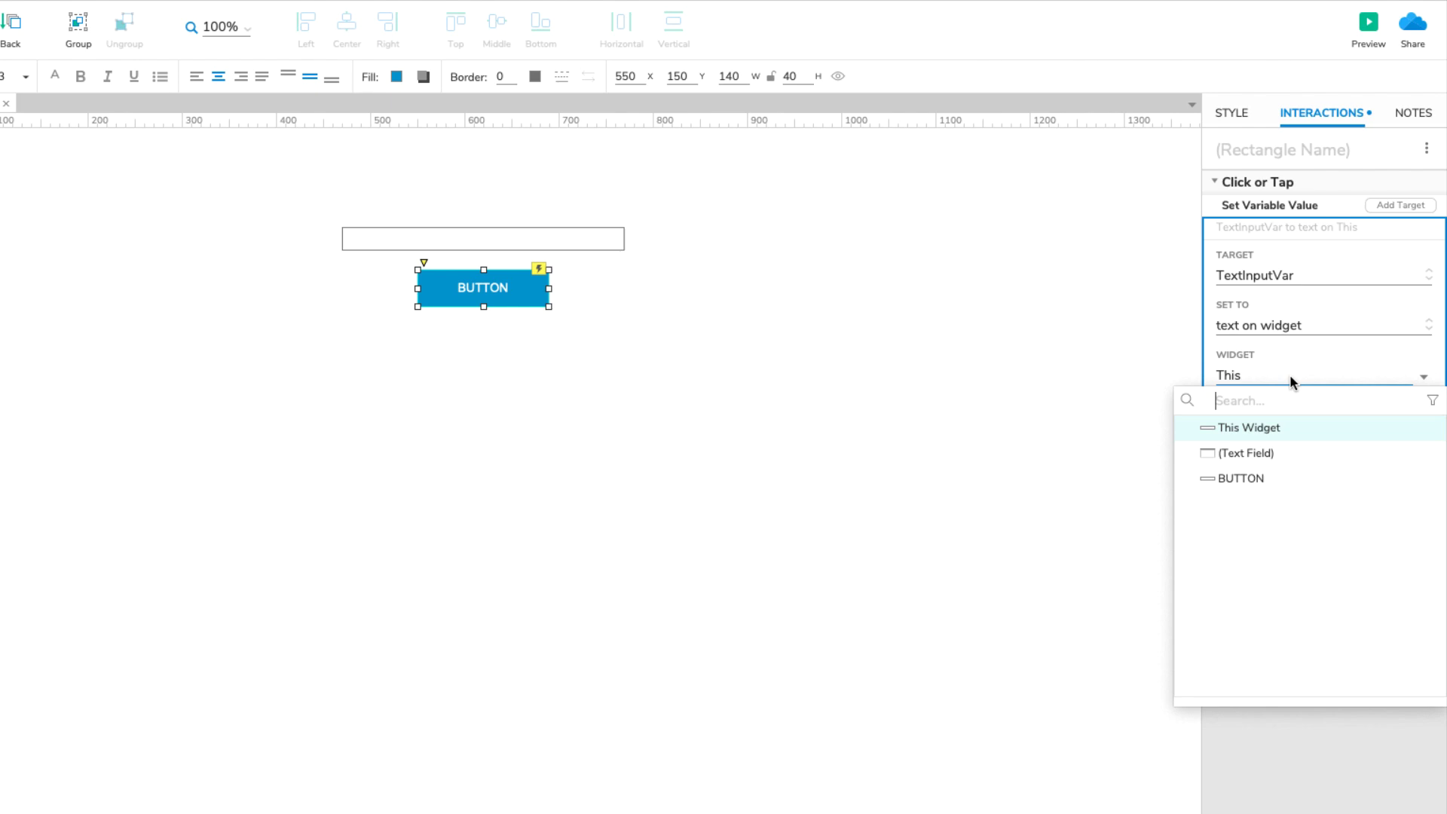
left_click(1265, 453)
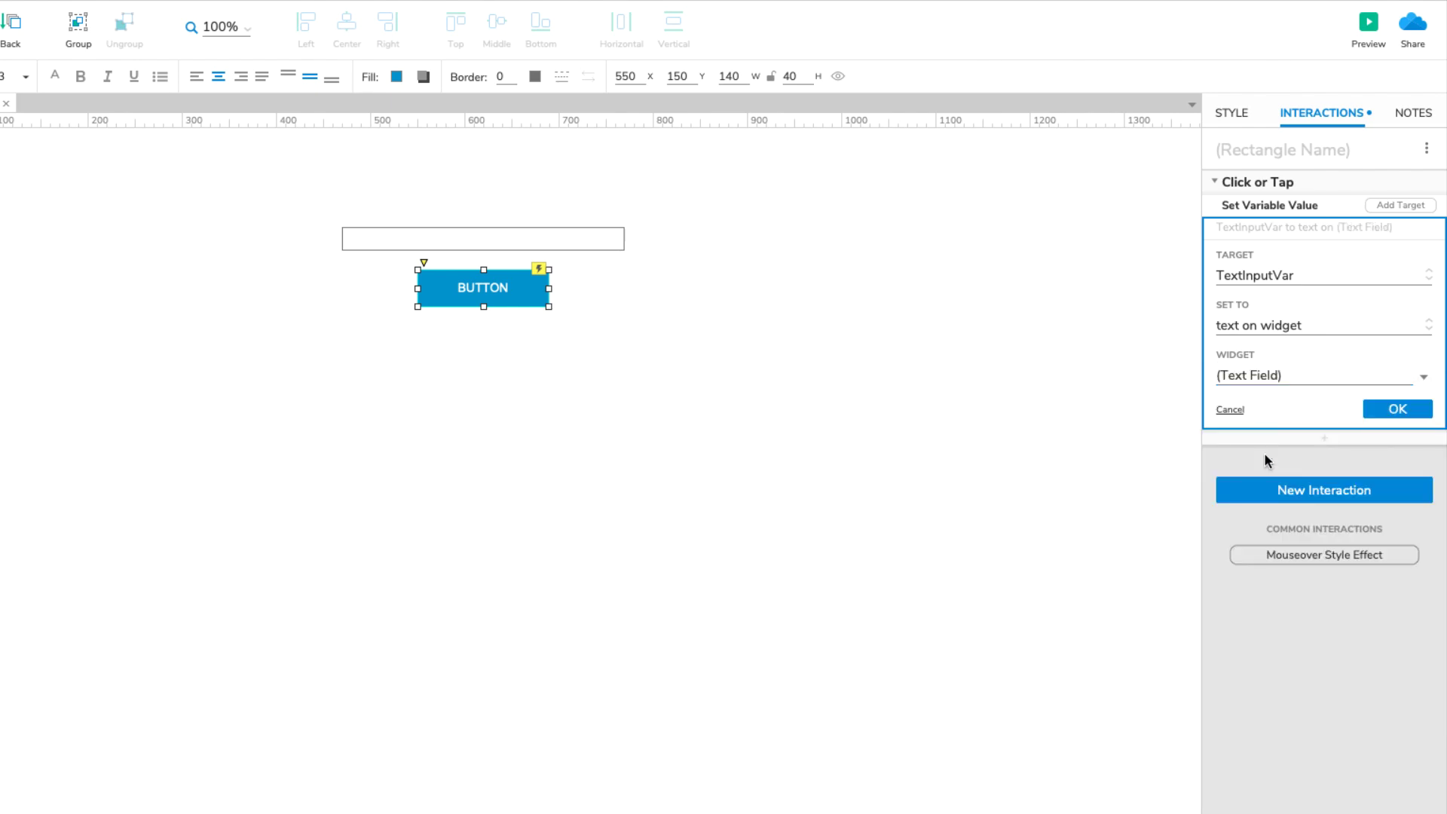
left_click(1370, 414)
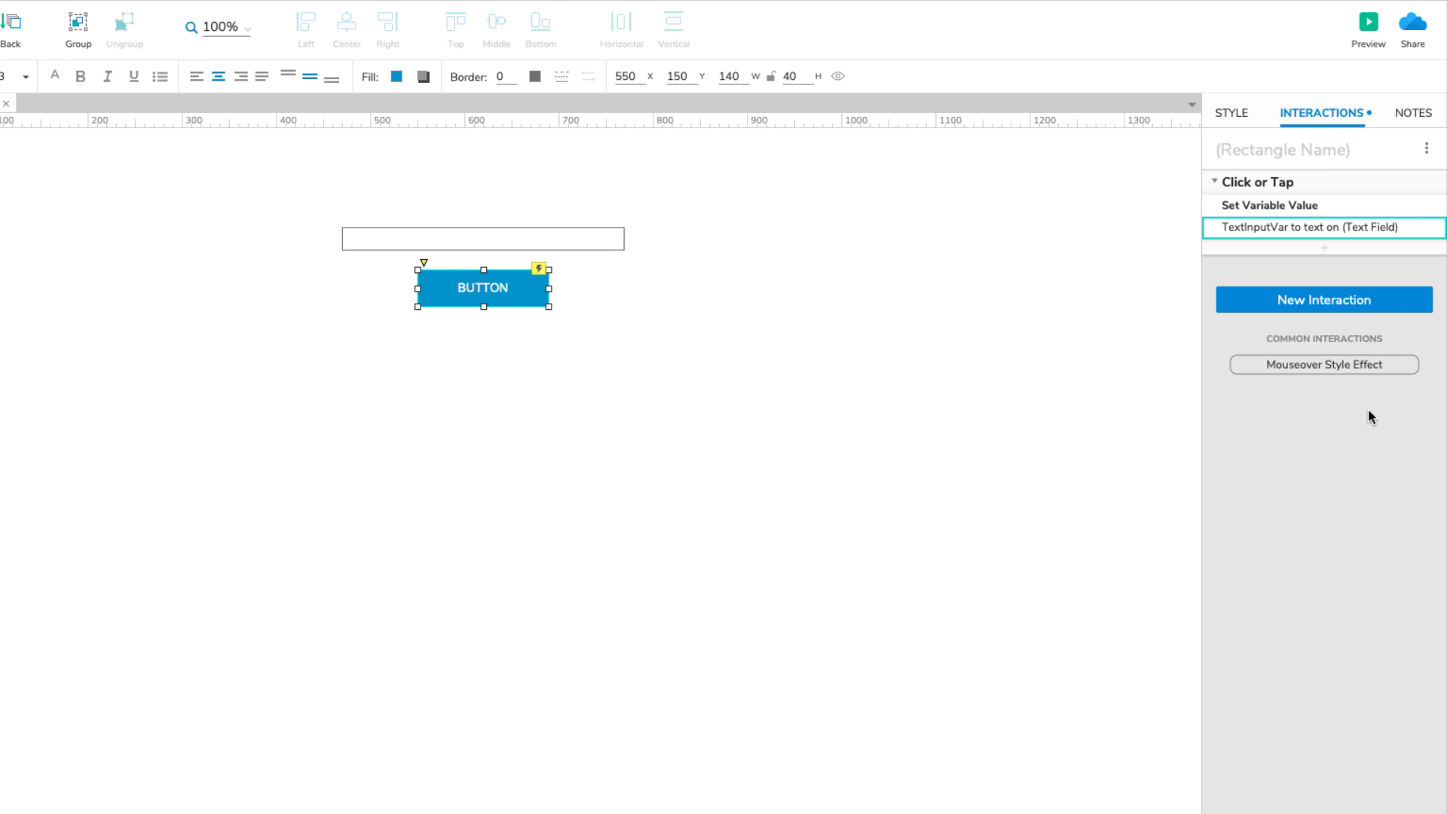
- Add an Open Link action to the button's Click or Tap that goes to Page 2
left_click(1328, 249)
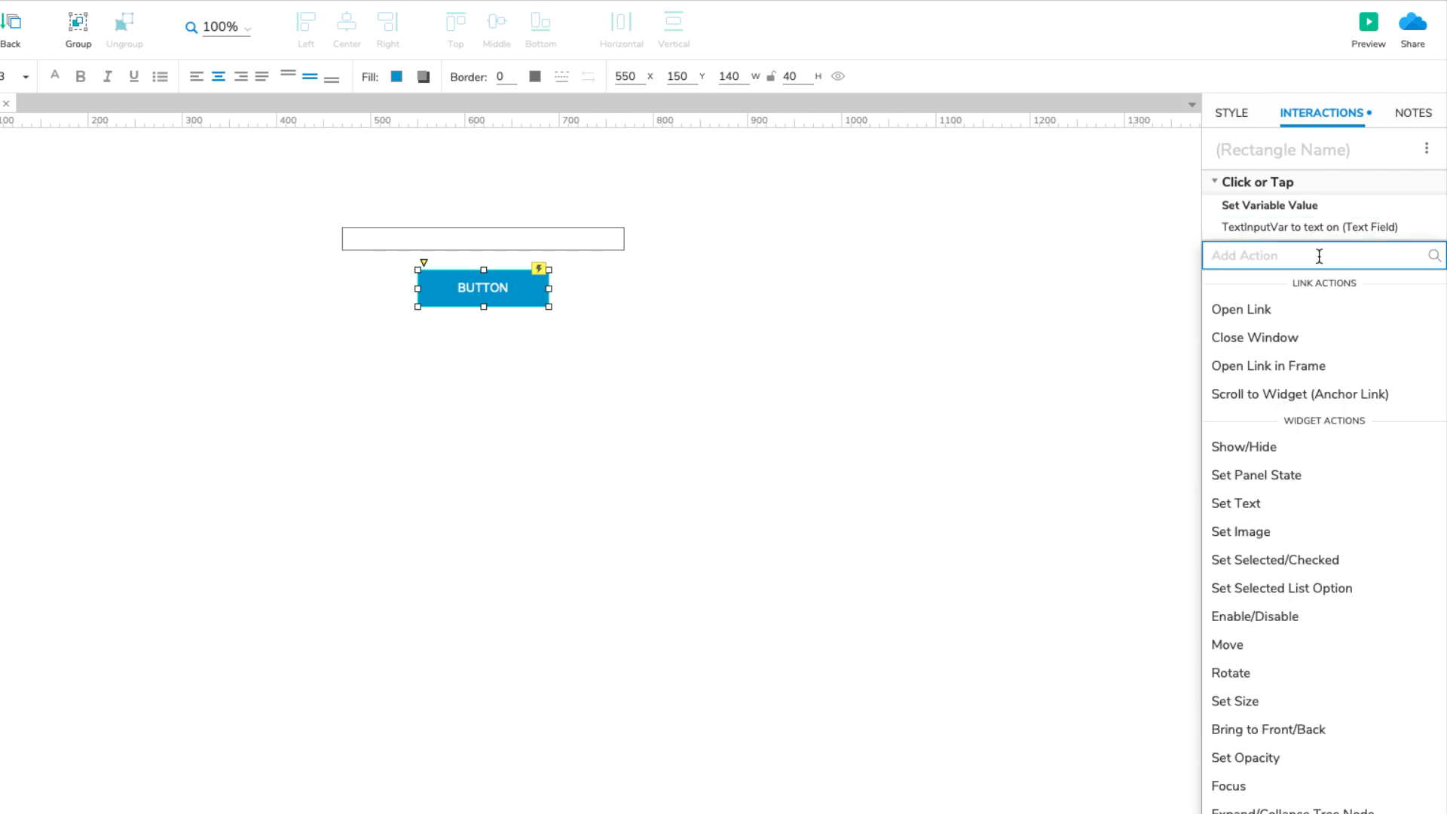
left_click(1280, 309)
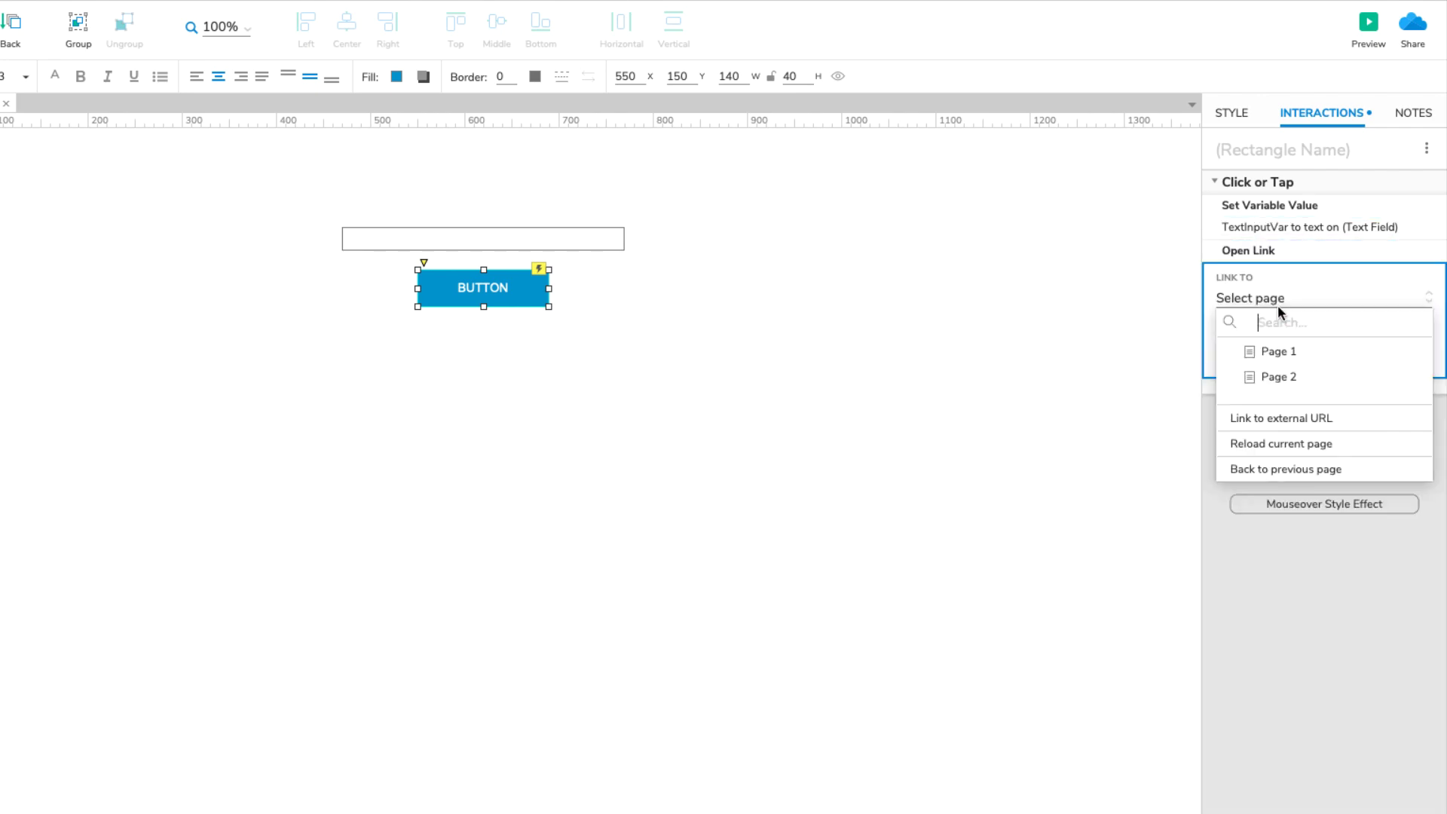
left_click(1295, 377)
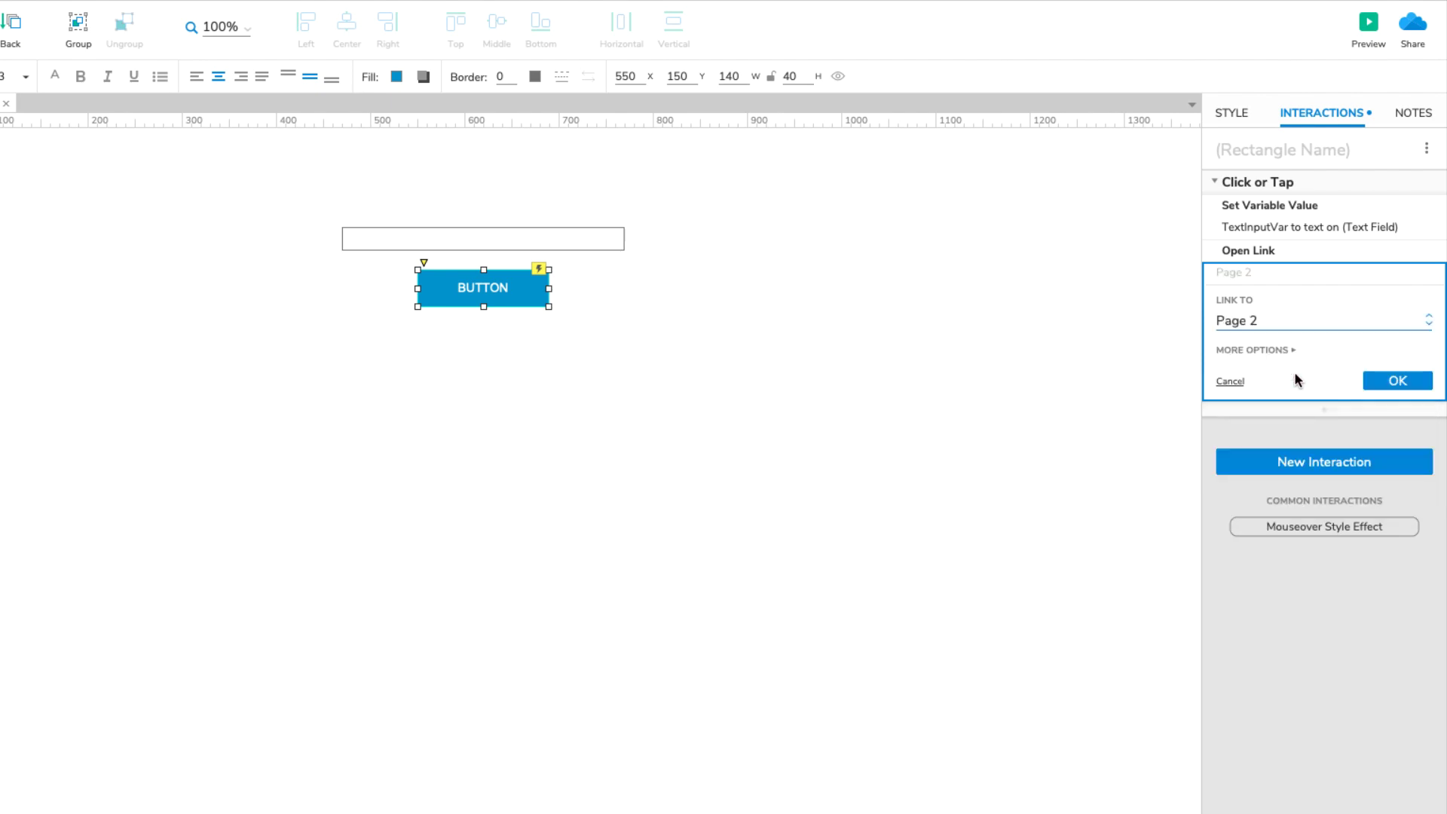
left_click(1384, 380)
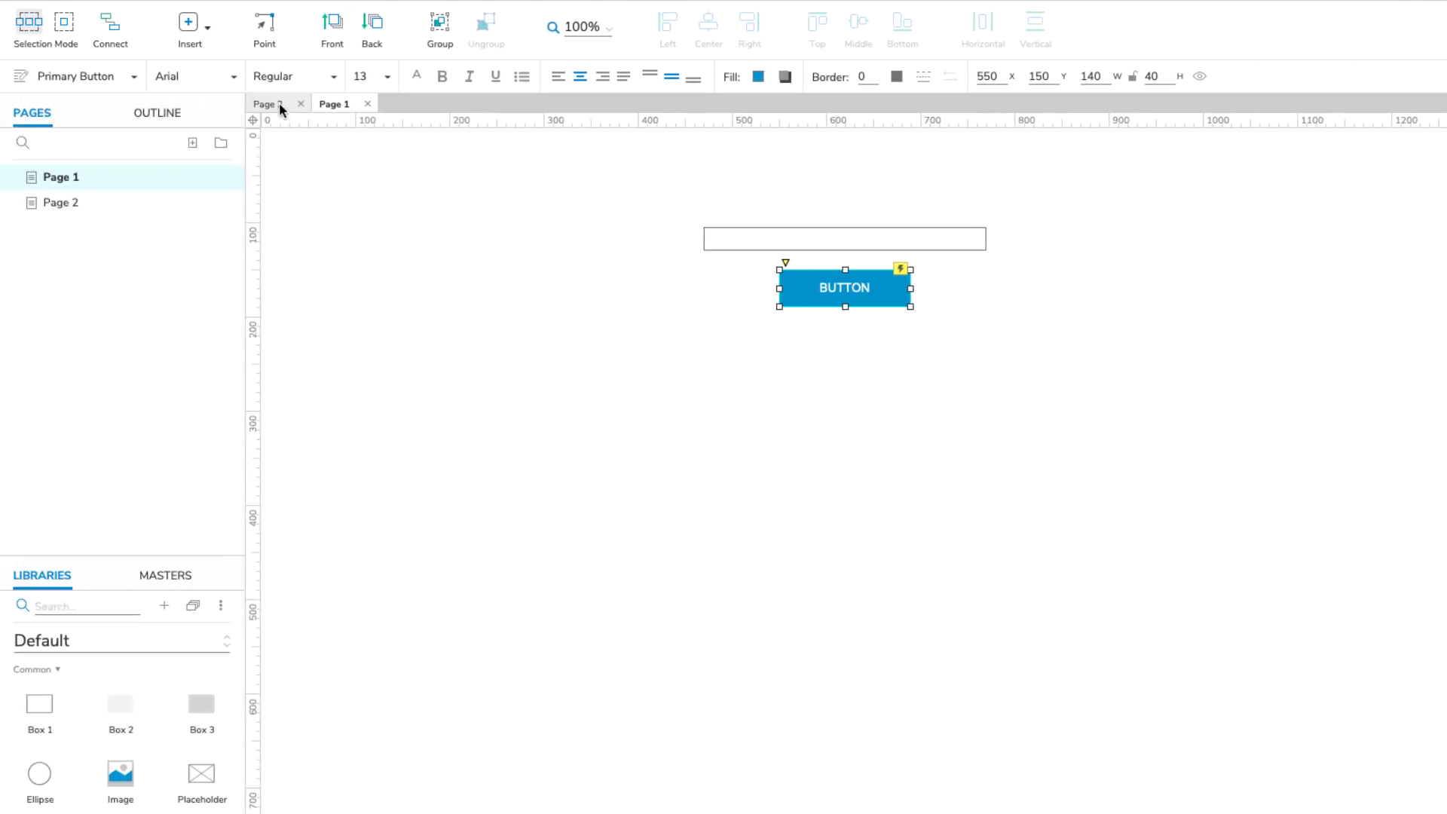
- Start a Page Loaded interaction on Page 2
left_click(279, 102)
left_click(1233, 346)
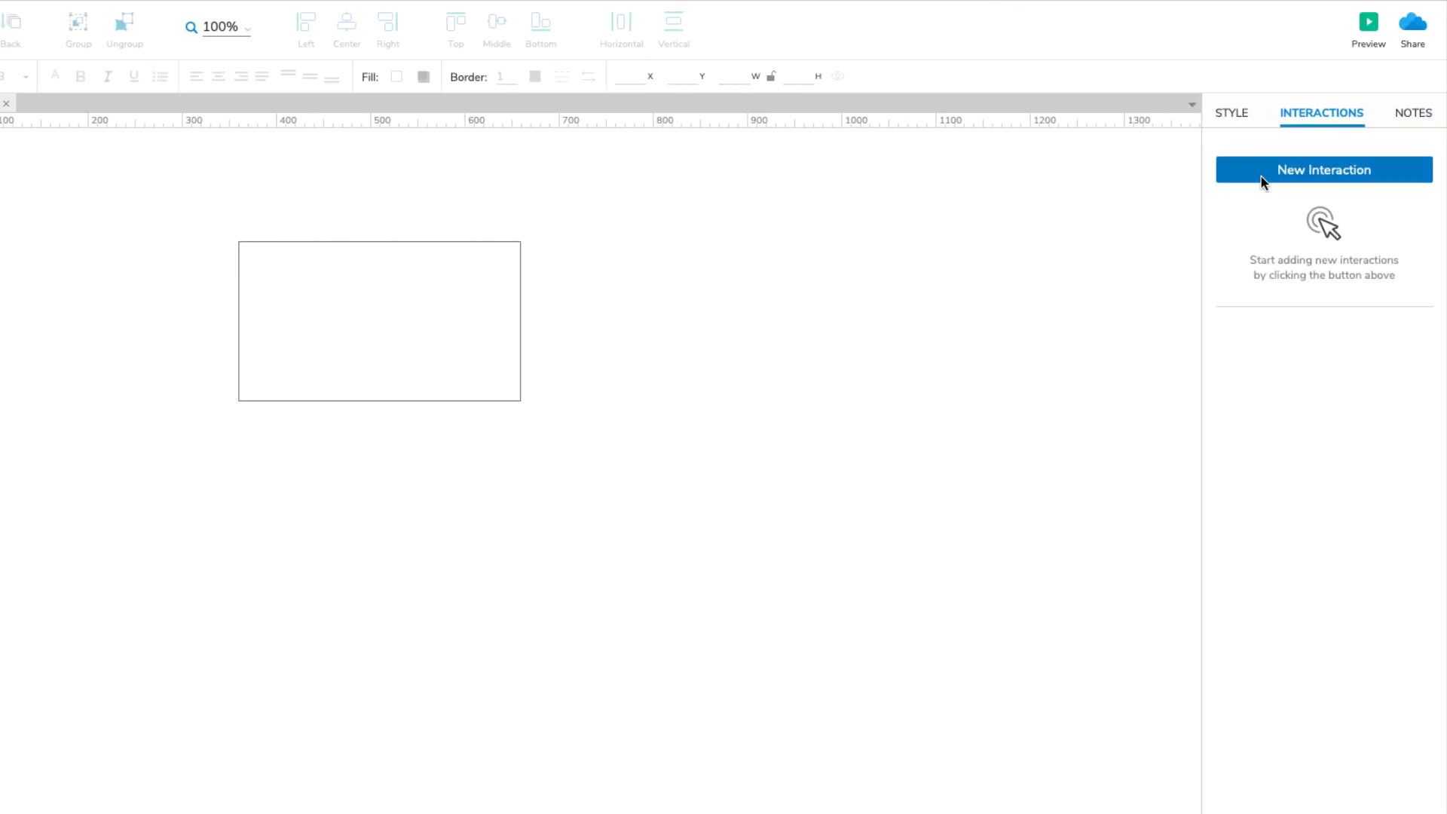
left_click(1261, 176)
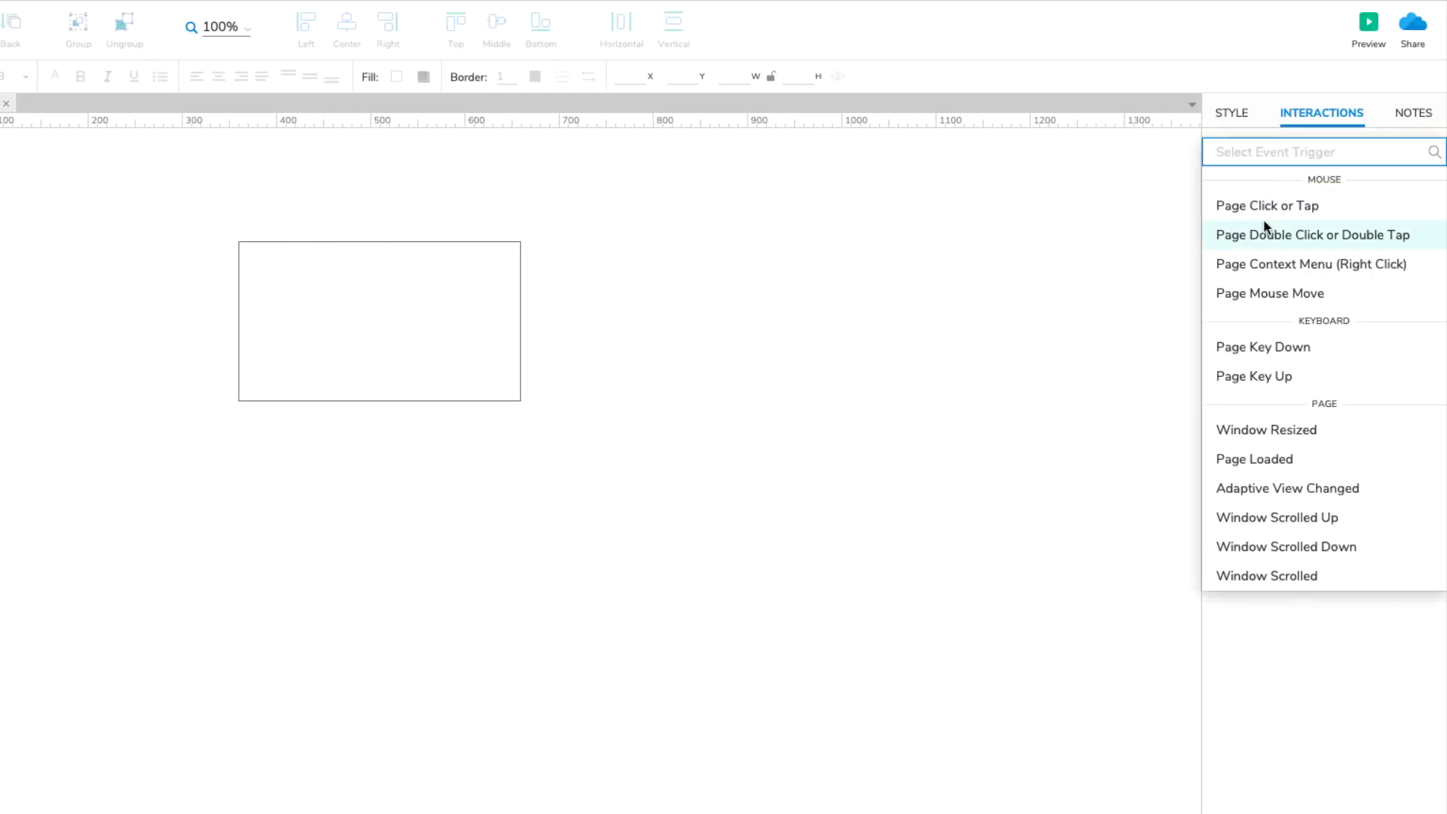
left_click(1313, 459)
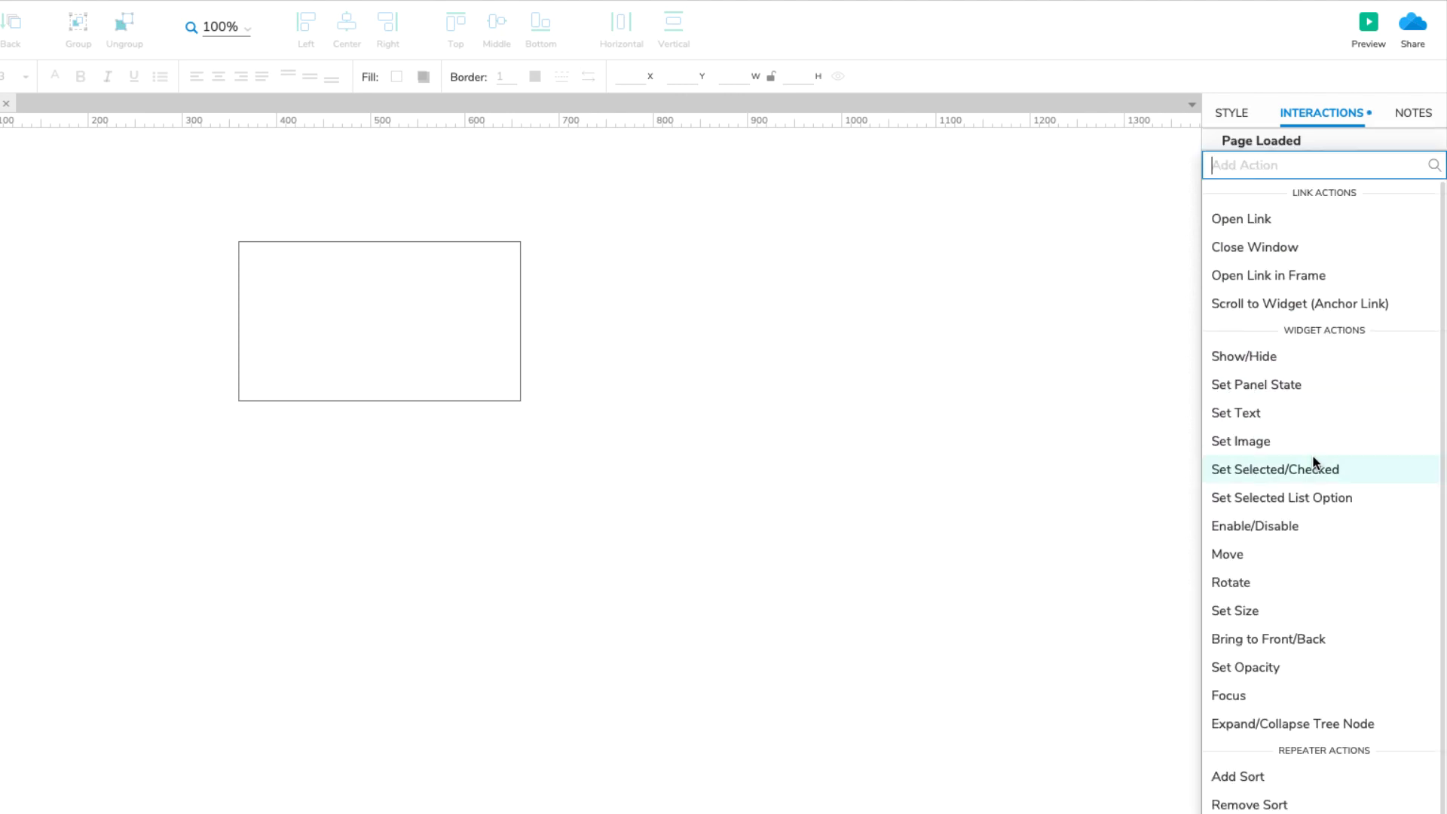
- Set the rectangle's text to the value of TextInputVar, then preview from Page 1
left_click(1319, 425)
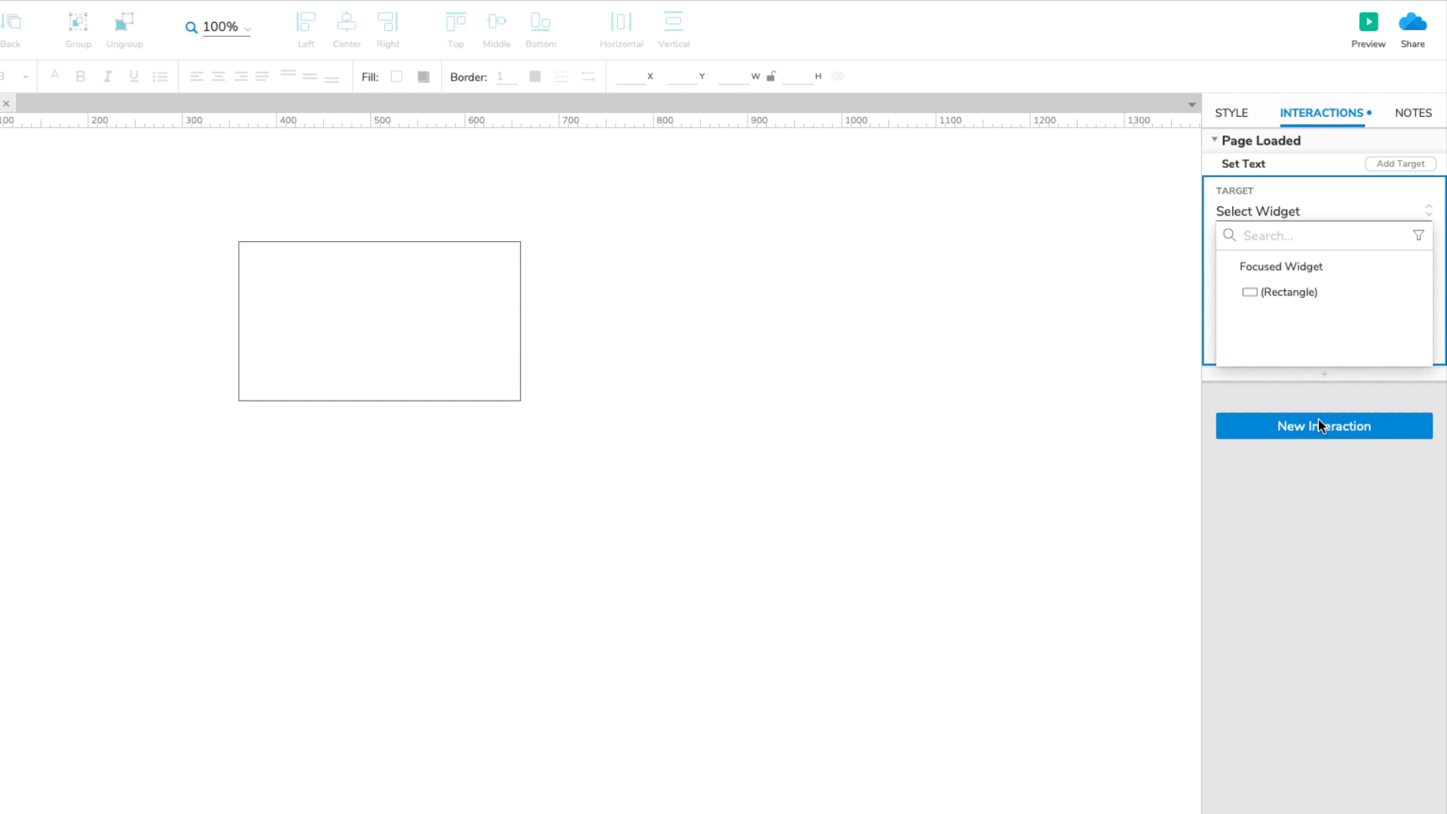
left_click(1300, 296)
left_click(1300, 286)
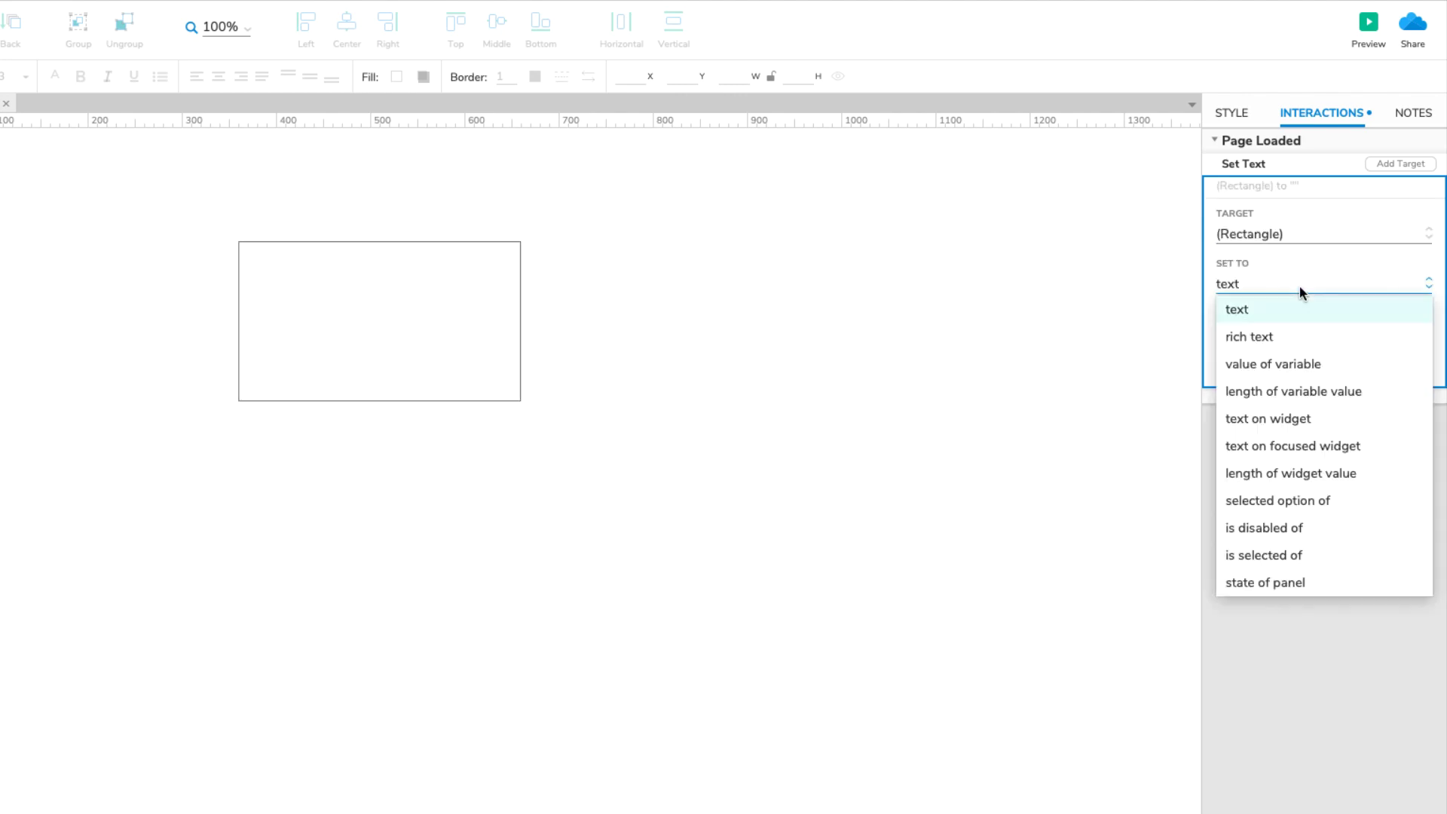
left_click(1327, 364)
left_click(1342, 335)
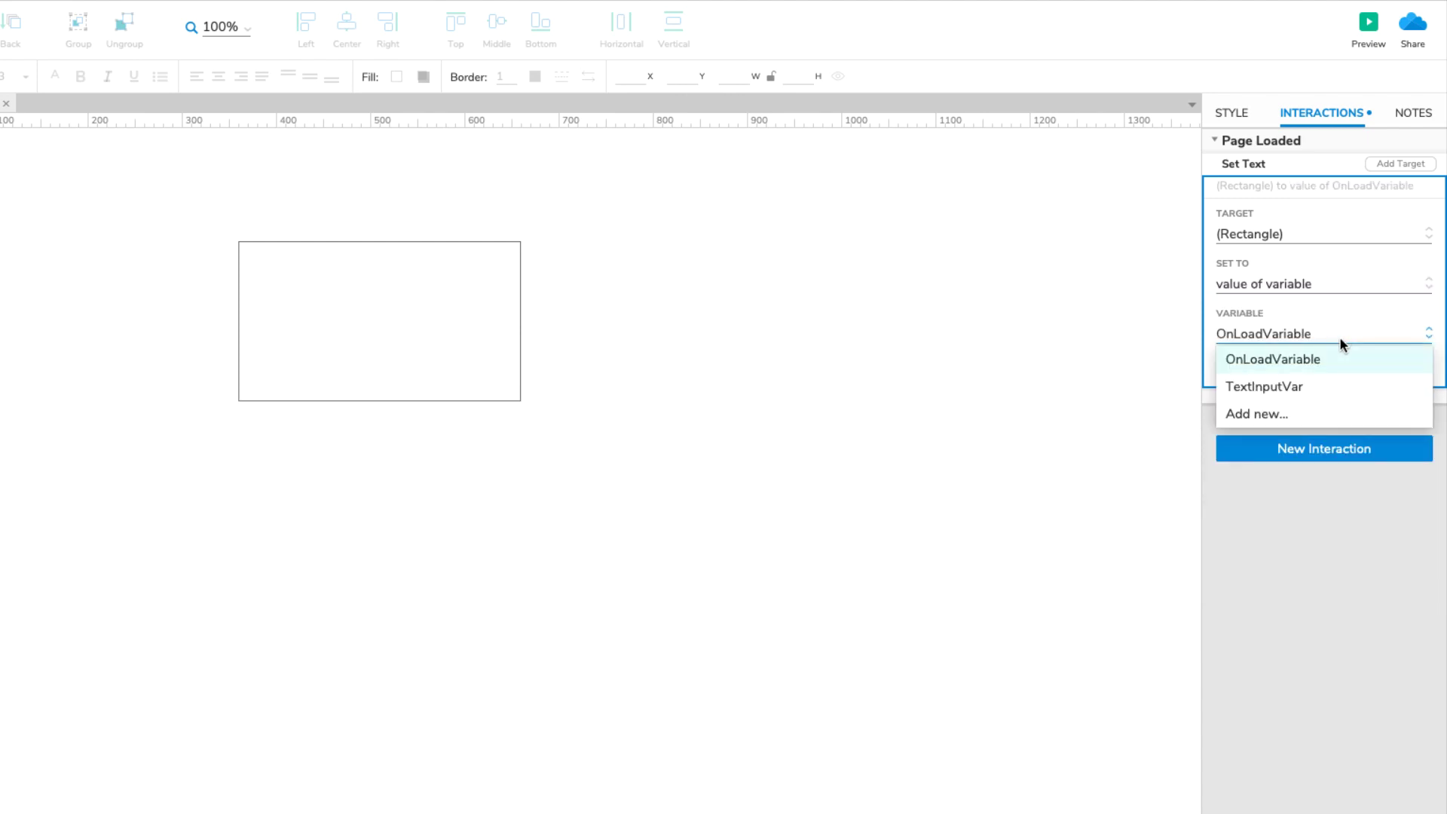
left_click(1314, 387)
left_click(1370, 373)
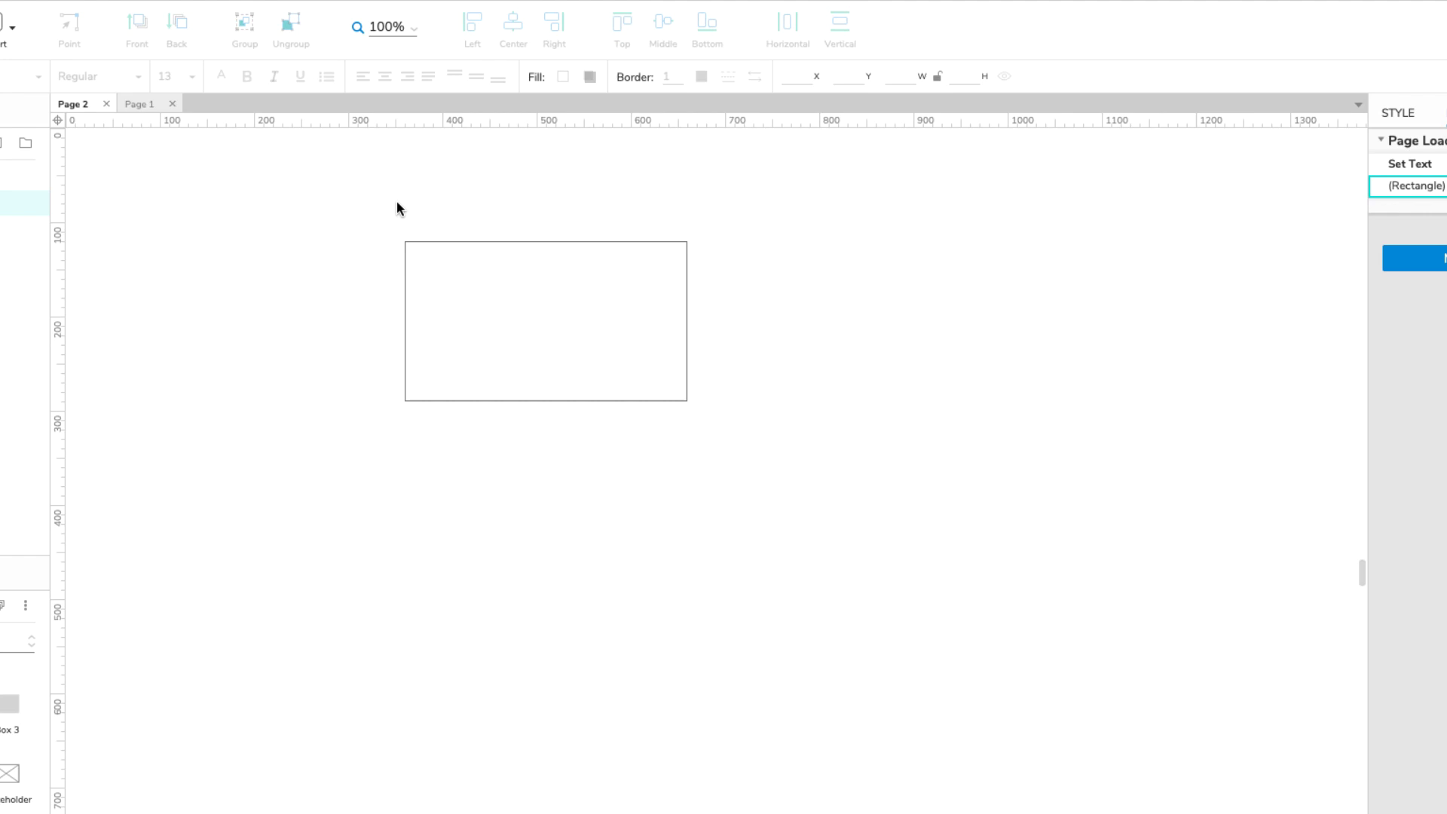
left_click(170, 109)
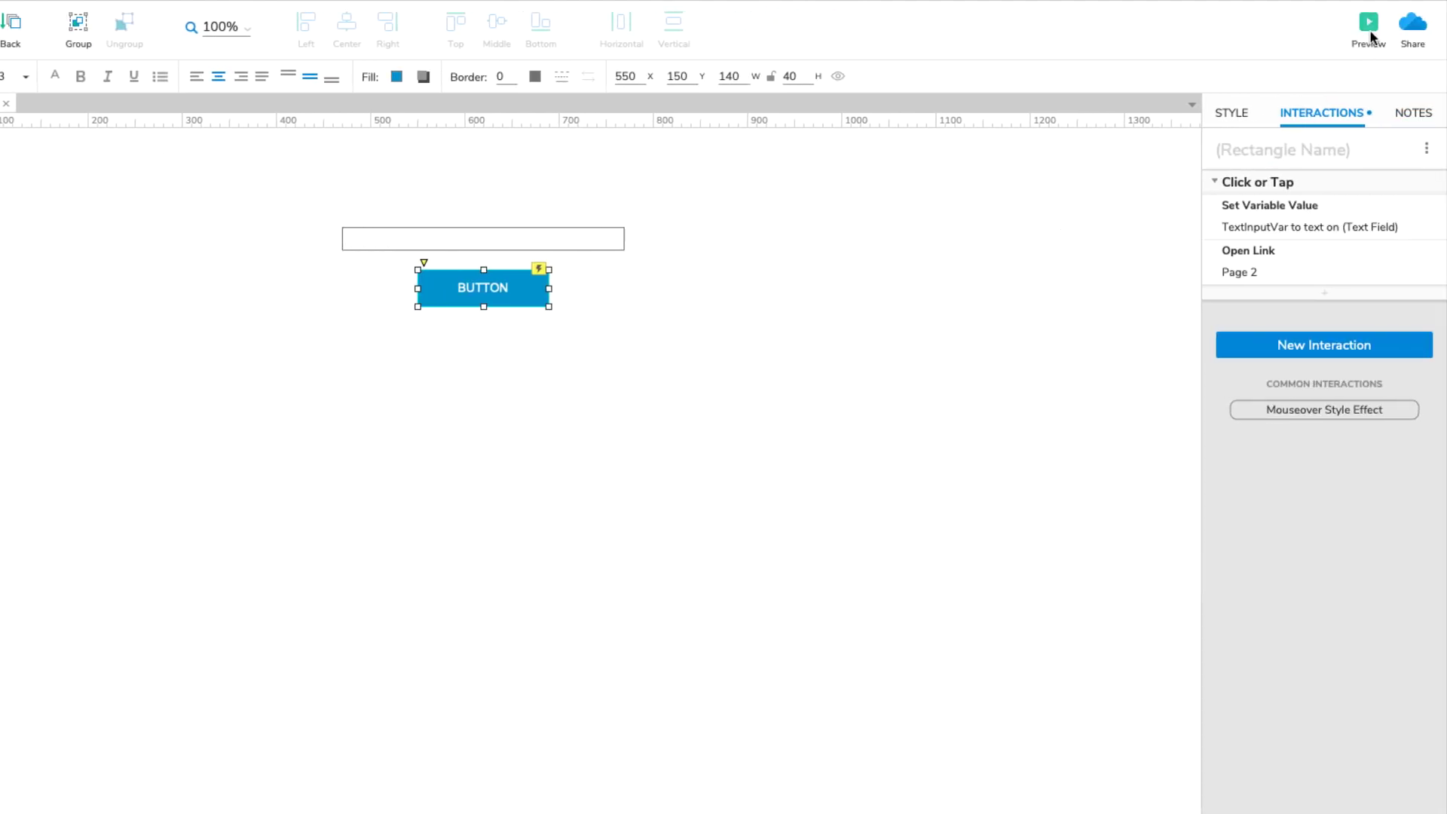
left_click(1371, 34)
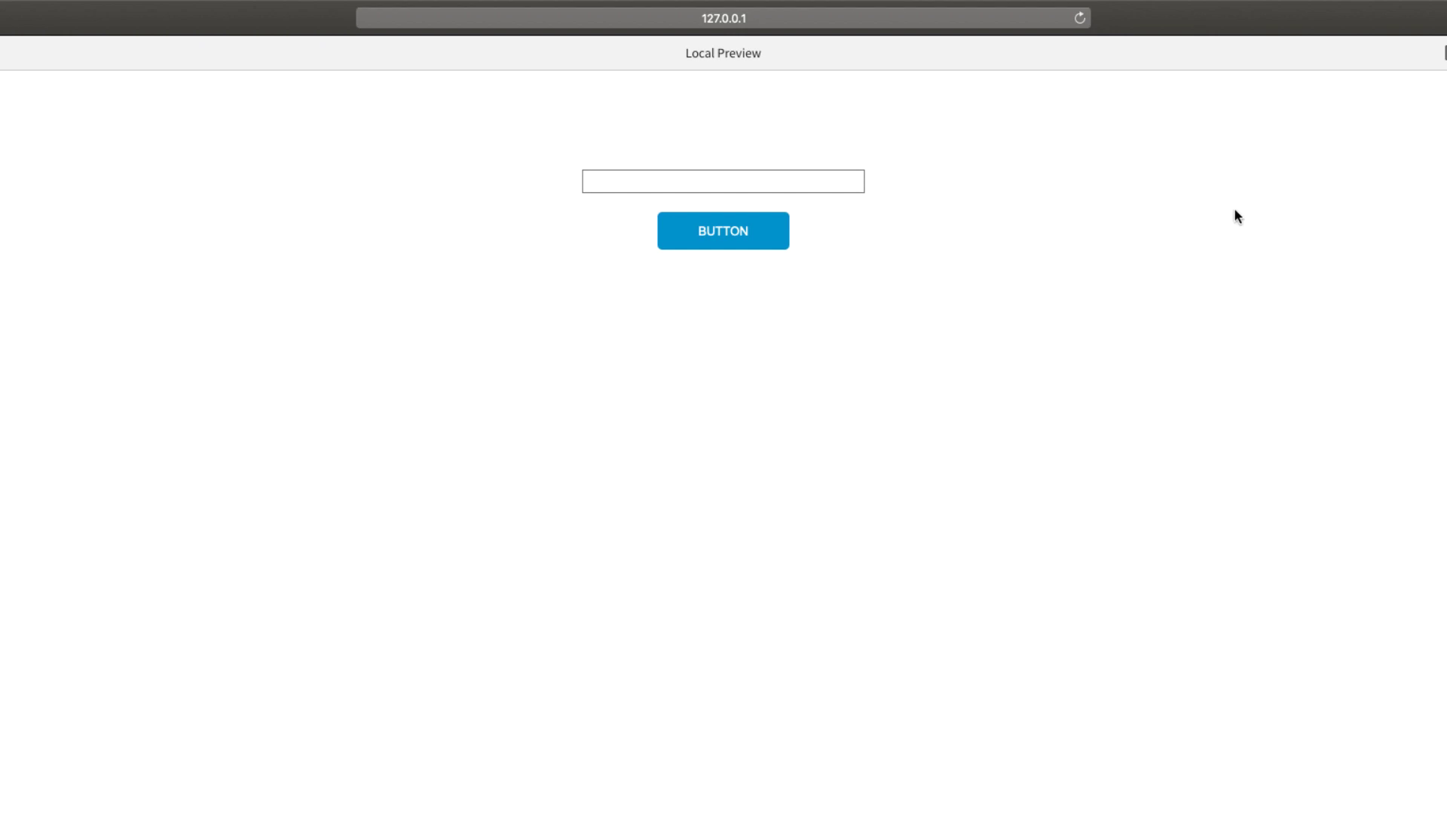
- Enter 'this is some test text' in the preview's text field and click BUTTON to load Page 2
left_click(847, 184)
type("this is some test text")
left_click(780, 242)
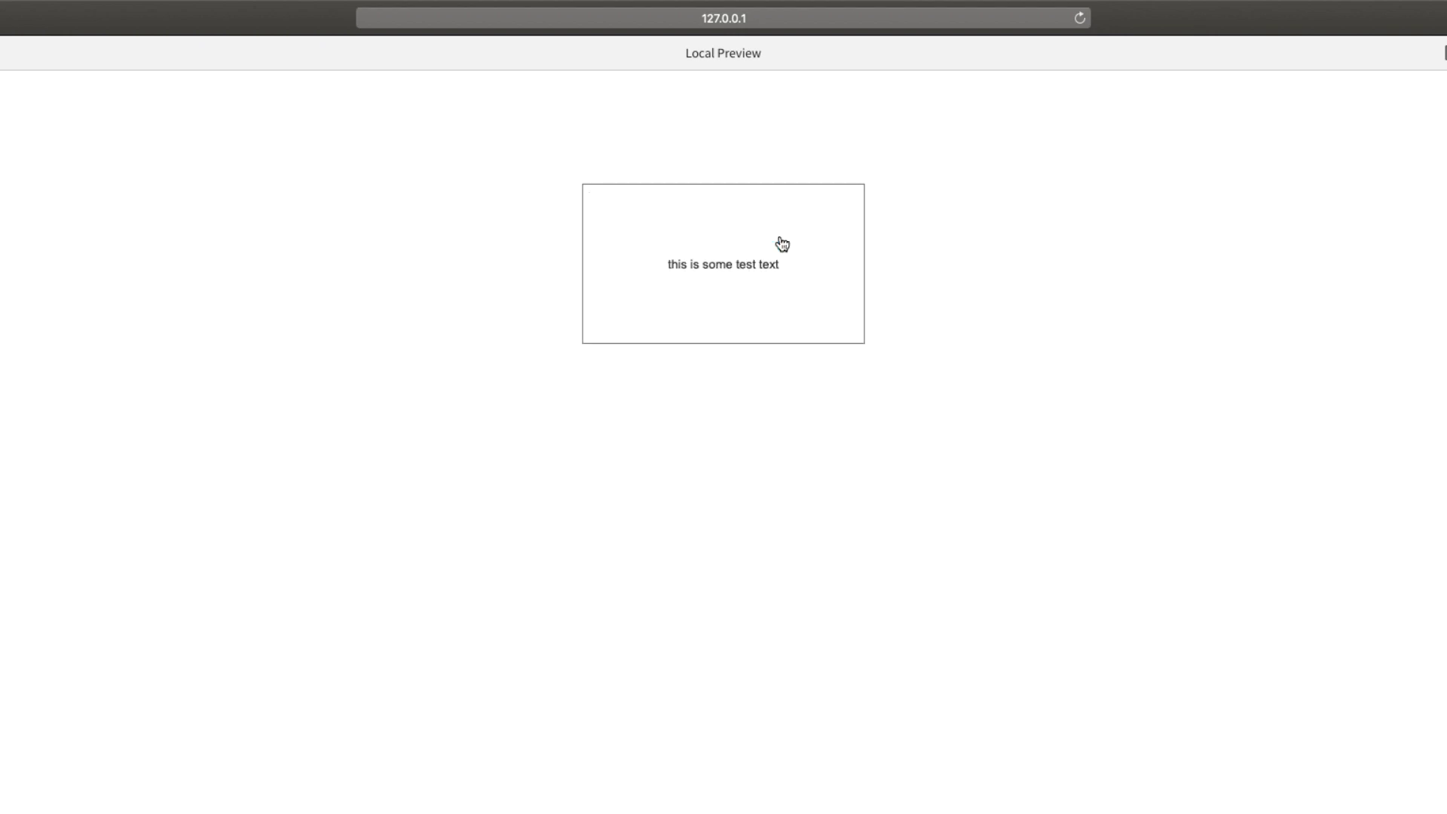